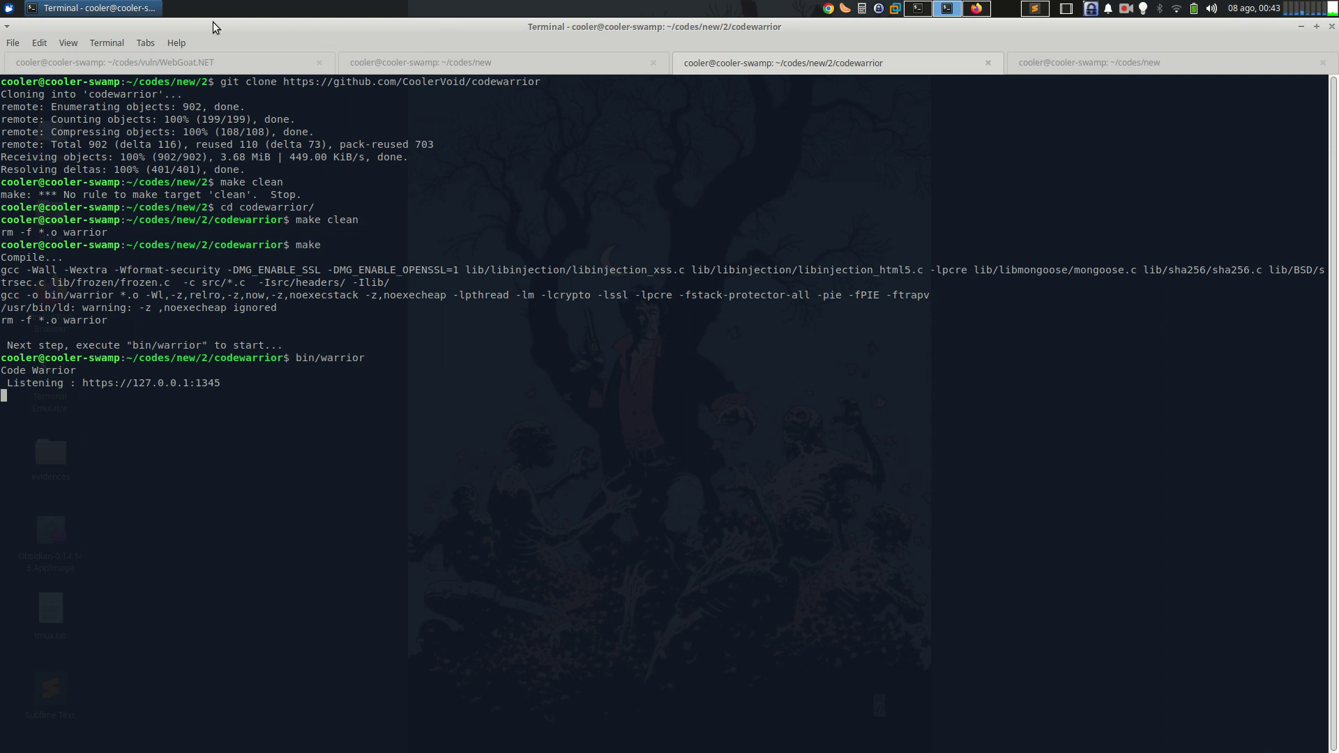
From the WebGoat.NET session, move up into the govwa folder and print its path with pwd
click(215, 61)
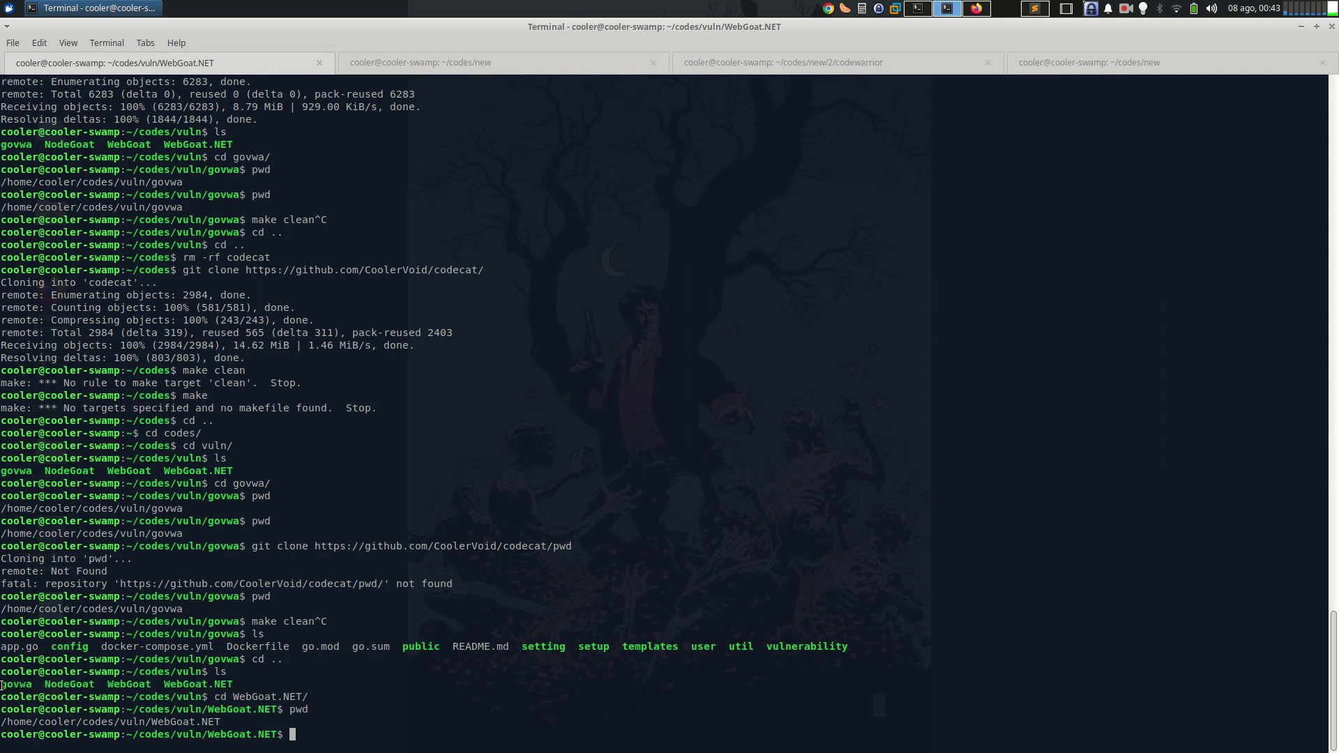
triple_click(59, 684)
click(39, 684)
text(cd gov)
key(BackSpace)
key(BackSpace)
key(BackSpace)
text(cd ..)
key(Return)
text(cd gov)
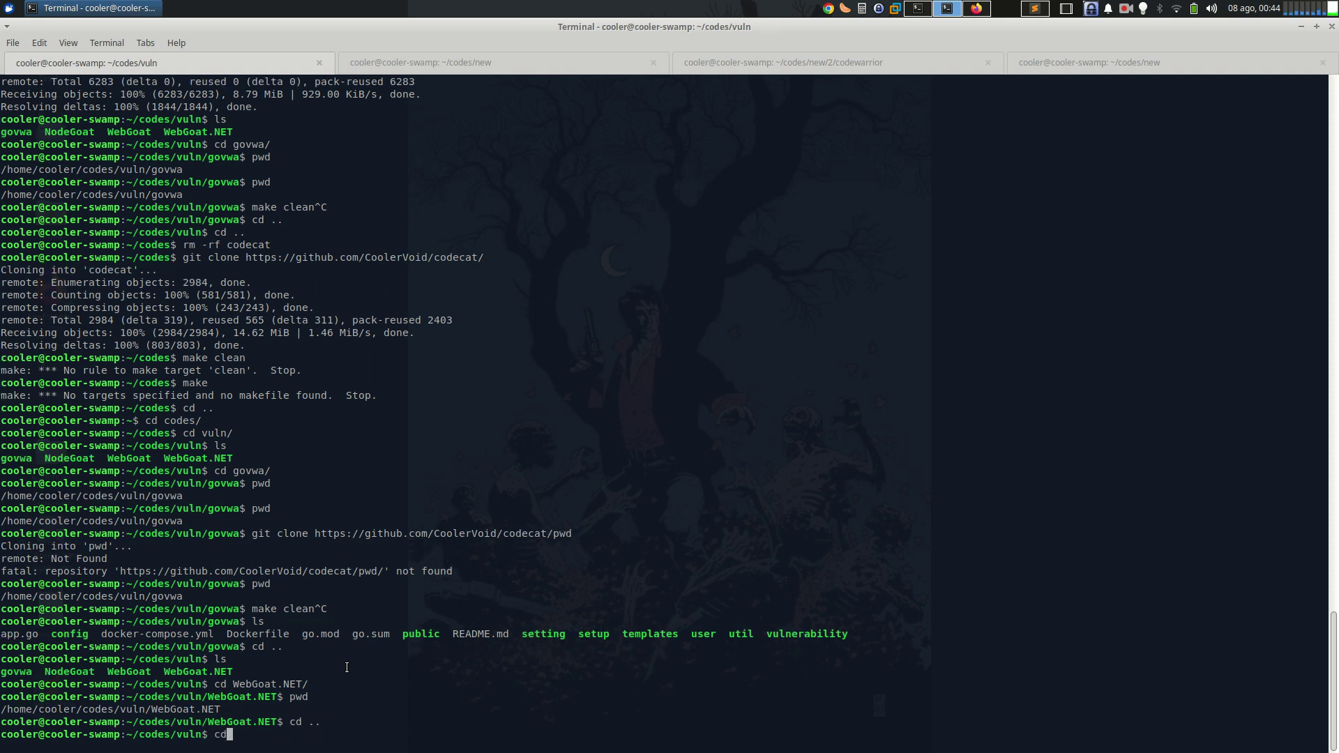
key(Tab)
key(Return)
text(pwd)
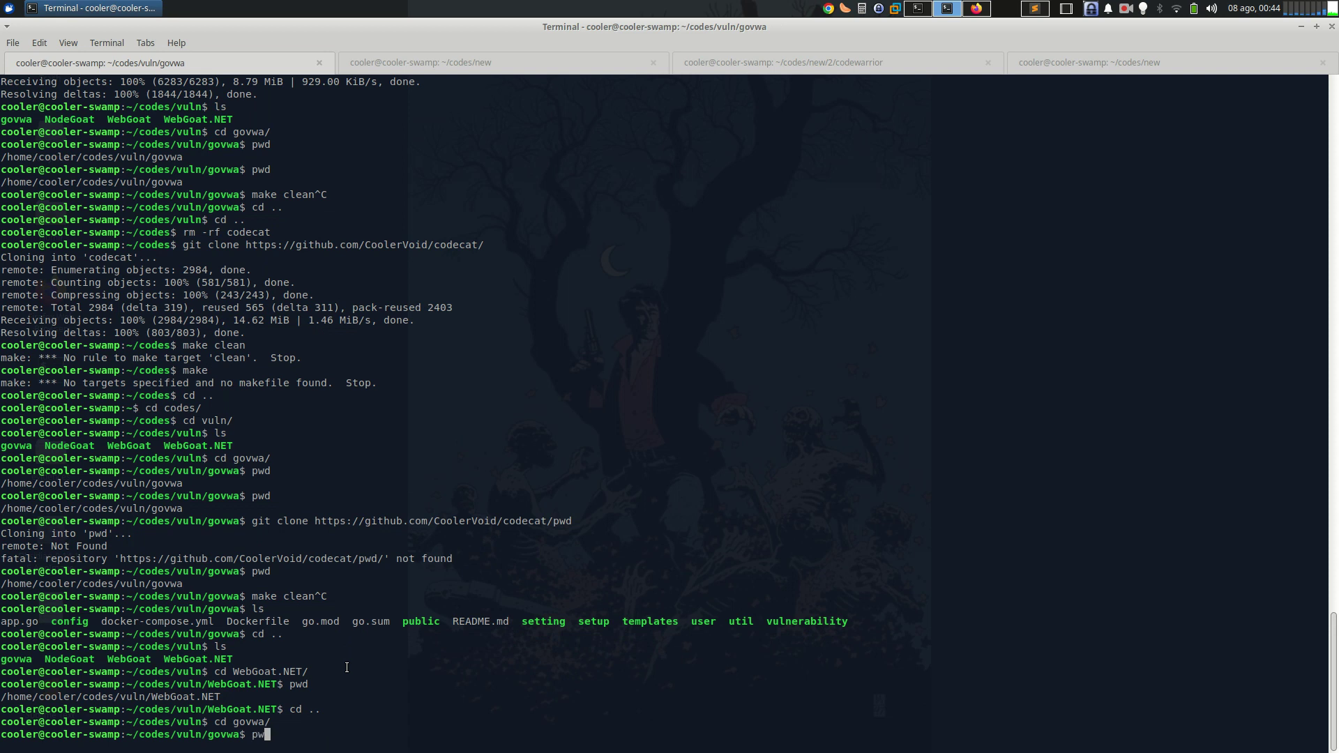
key(Return)
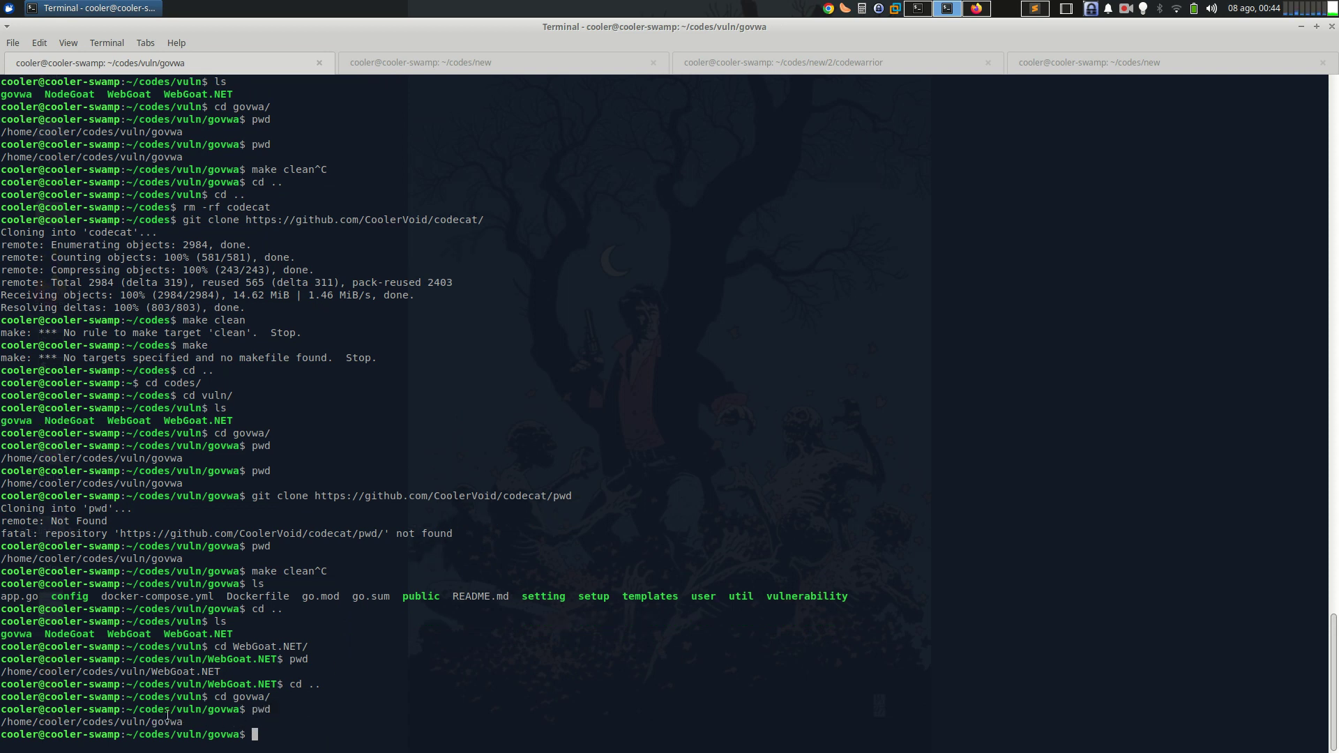
Copy the printed govwa path and return to the Code Warrior session
double_click(166, 721)
right_click(166, 723)
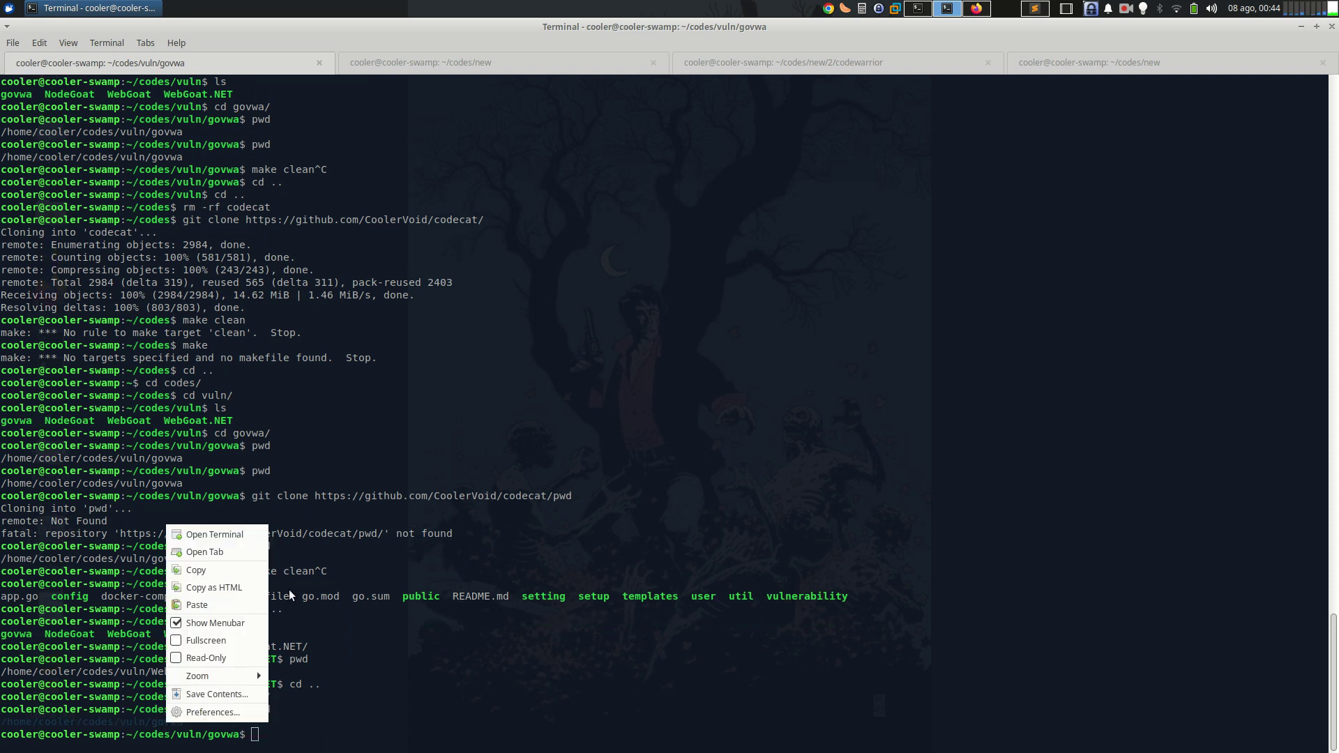
click(252, 571)
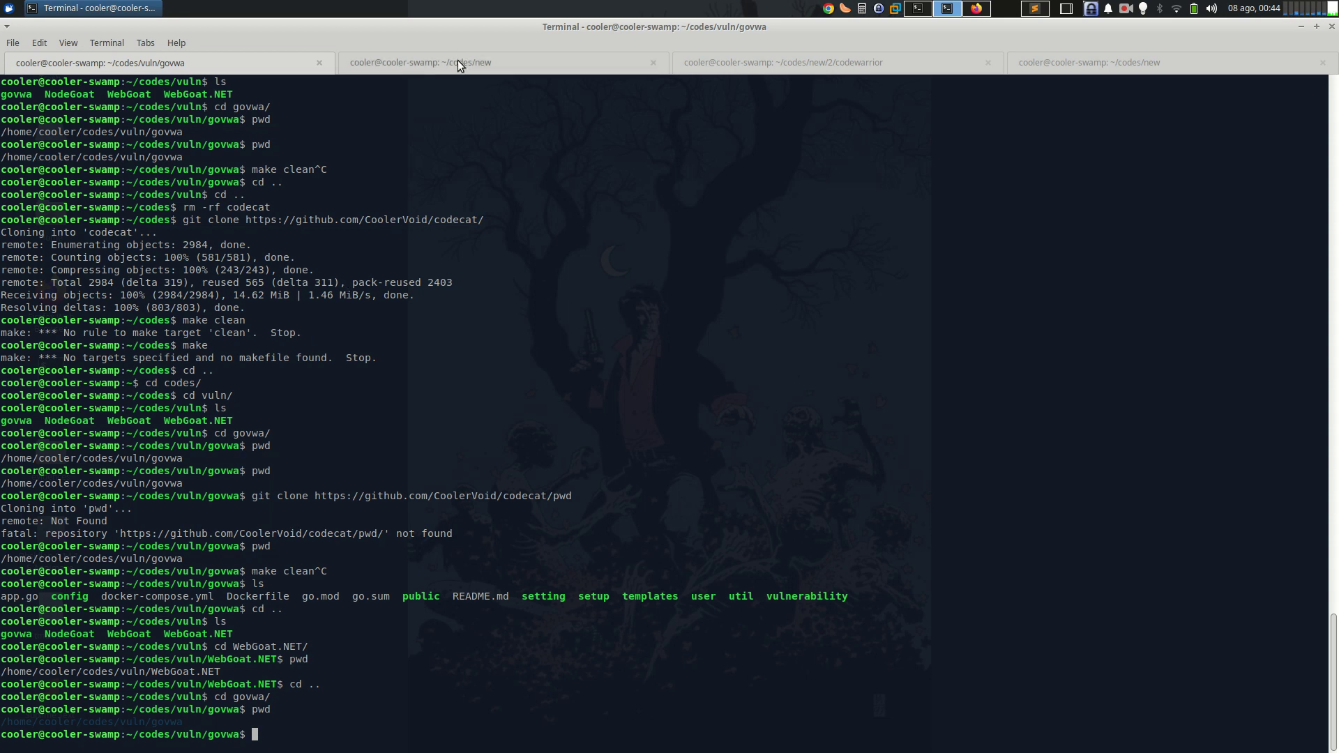
click(806, 70)
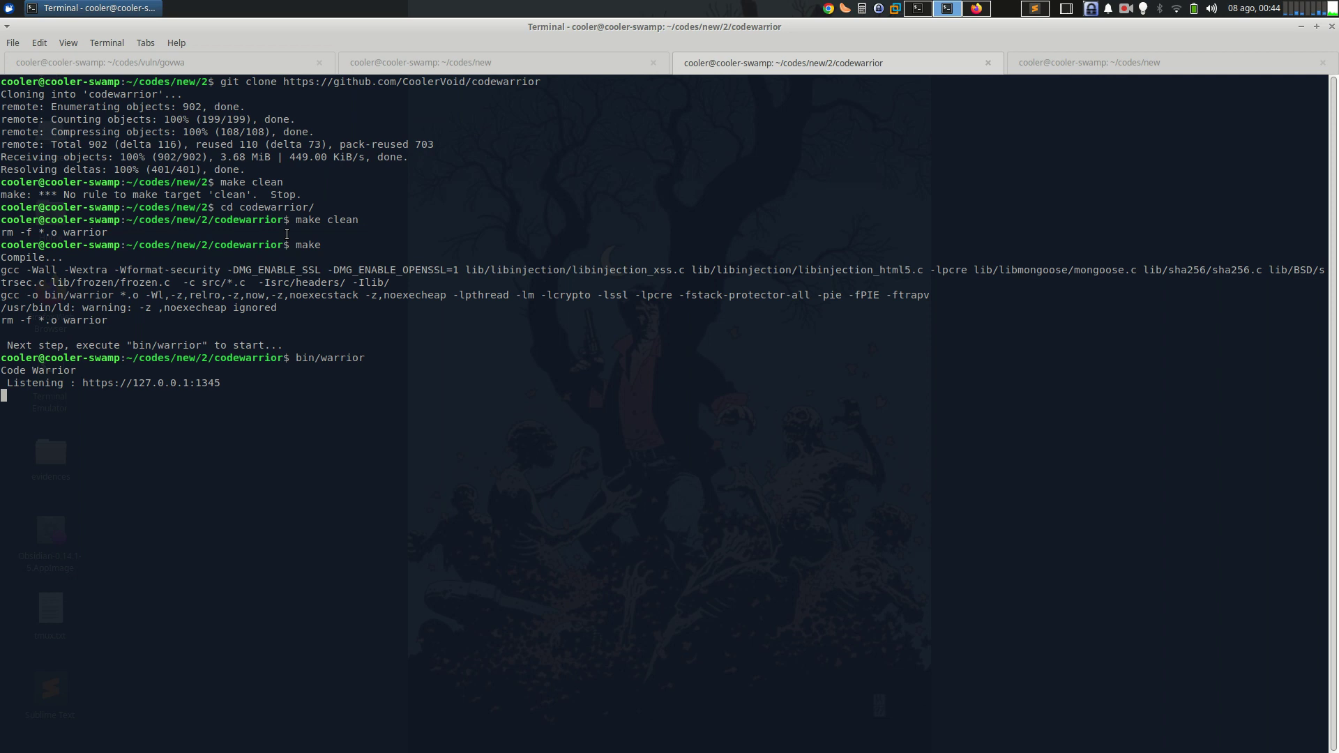
drag(293, 244, 353, 248)
click(354, 248)
Paste the govwa path, choose Golang common fails with the .go extension, and start the scan
click(984, 6)
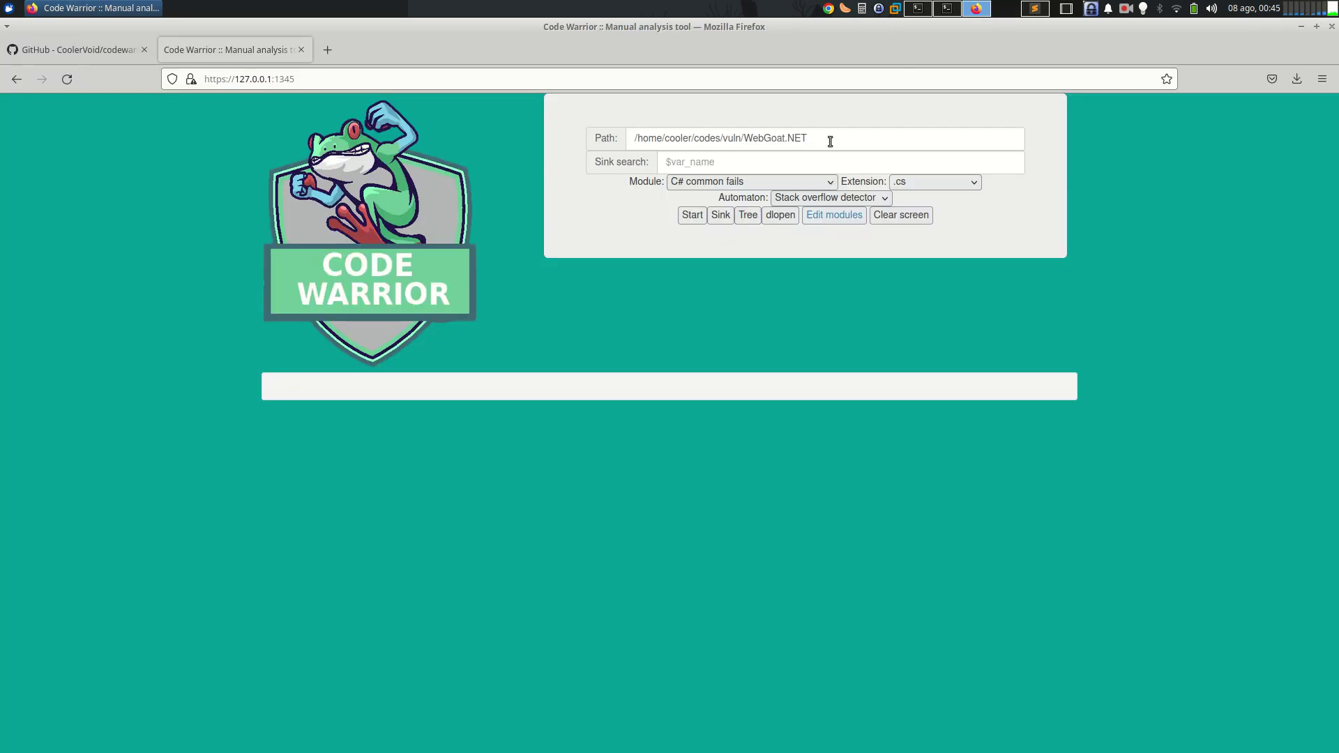
triple_click(753, 136)
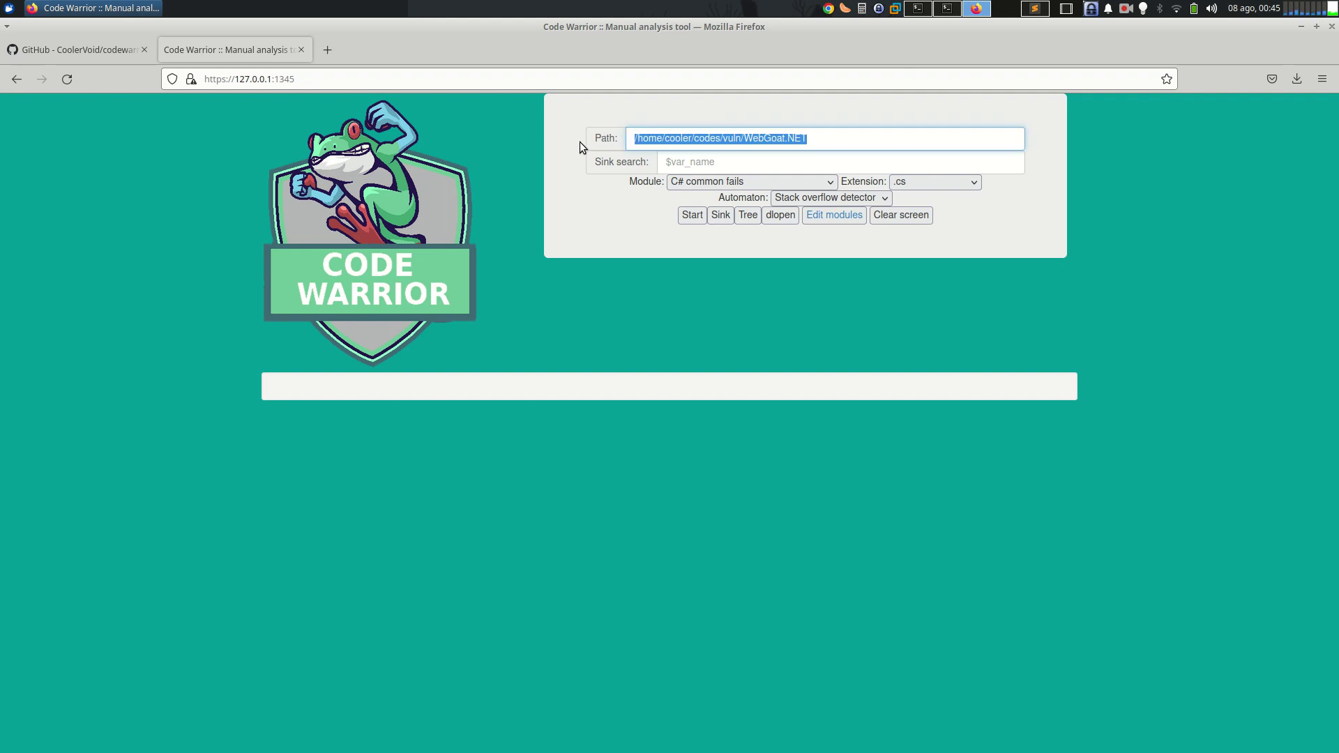
key(ctrl+v)
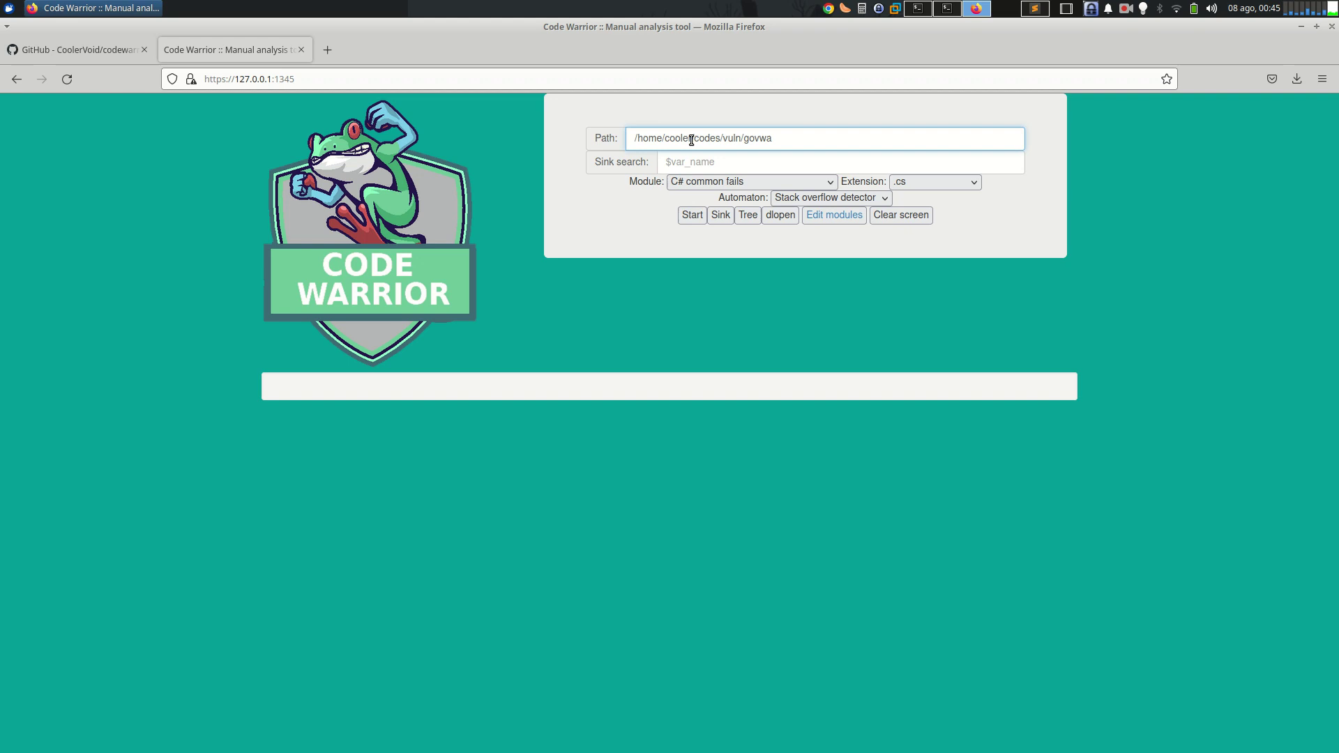
click(735, 182)
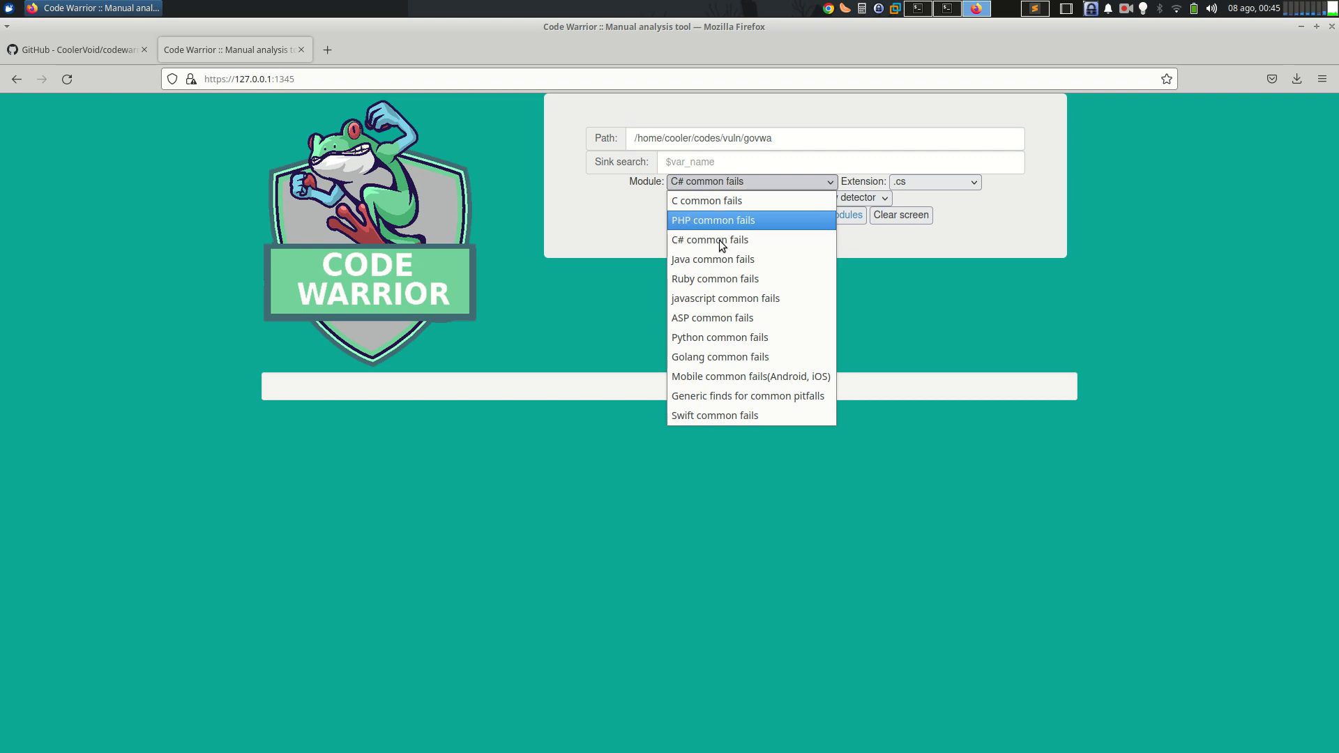
click(713, 357)
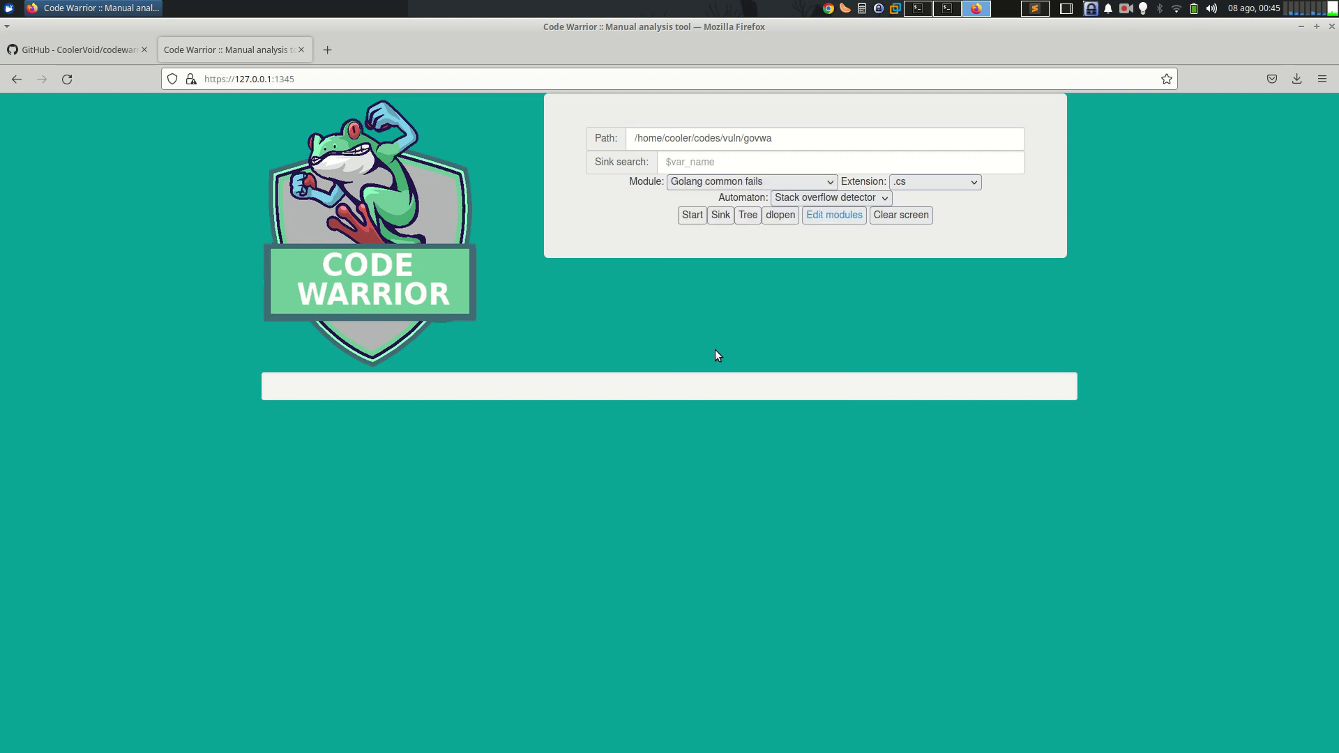
click(937, 184)
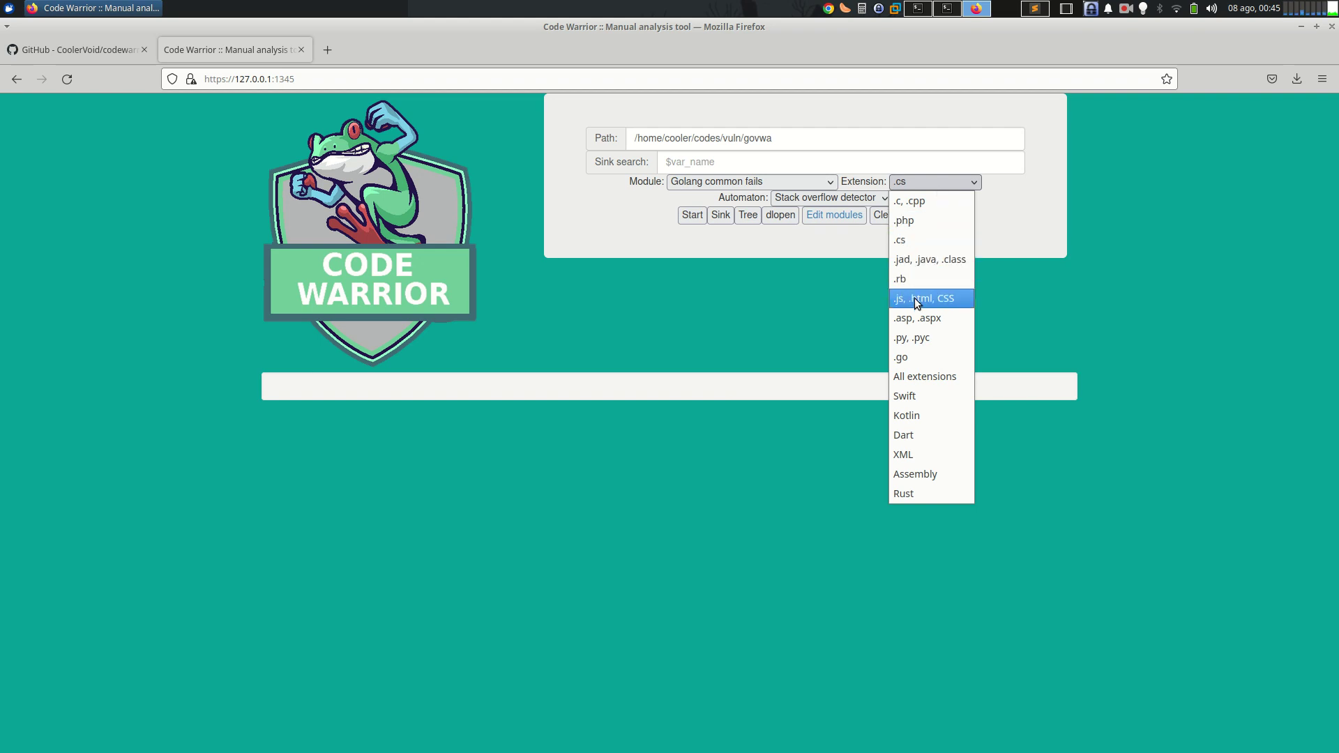
click(919, 358)
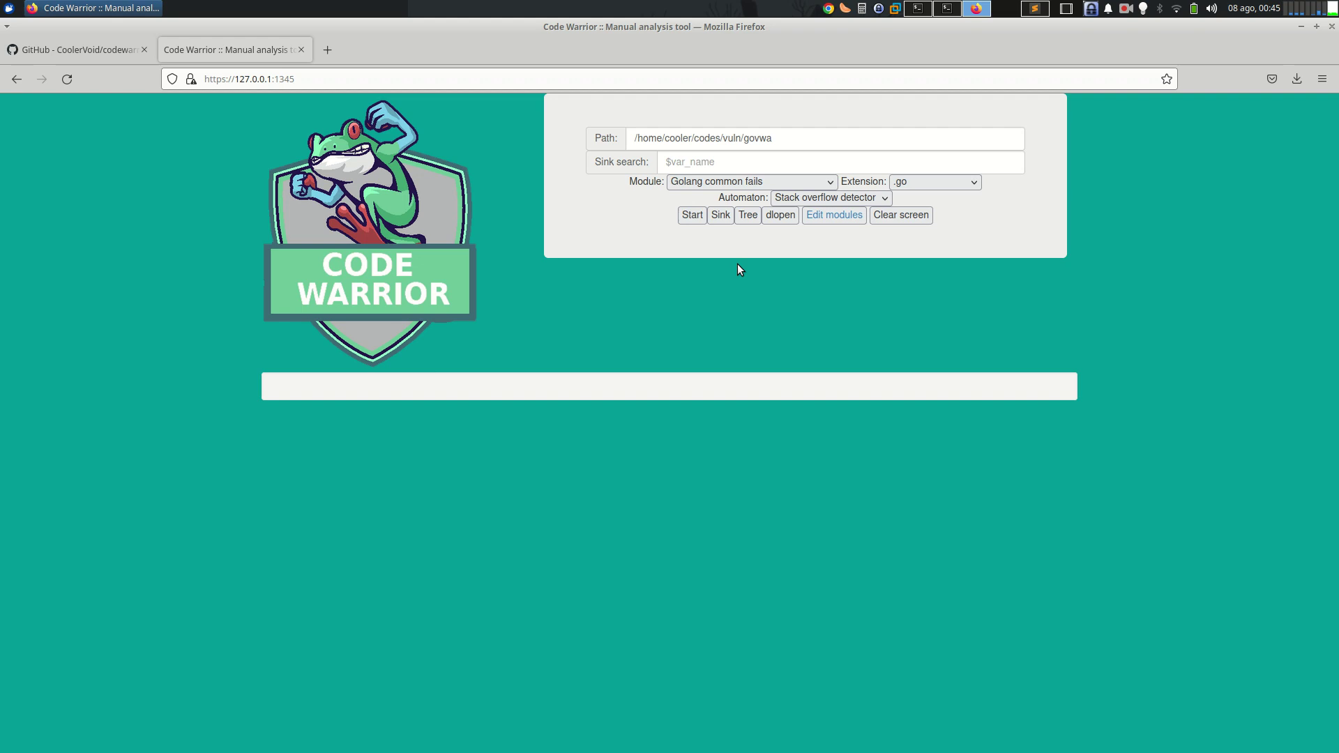
click(693, 215)
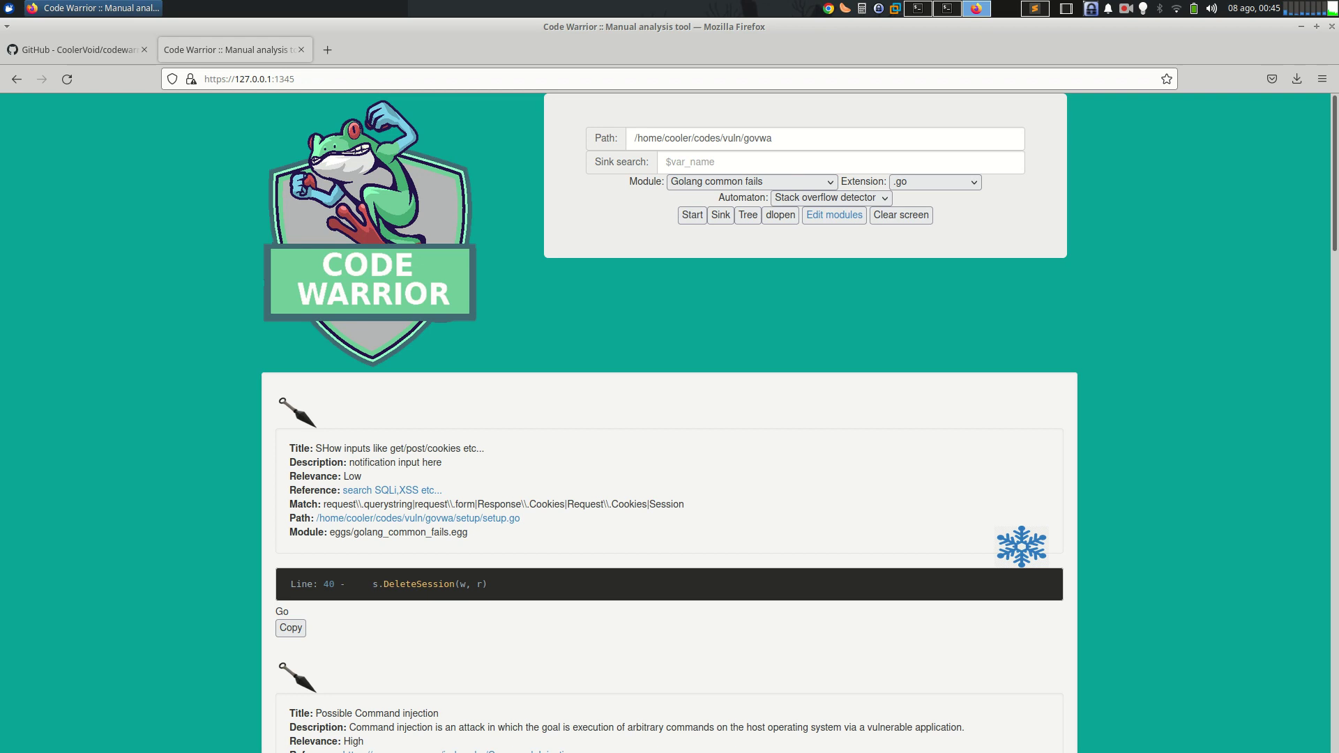
Clear and rerun the analysis, then scroll to the DBMS communication sink in vulnerability/sqli/function.go
click(905, 217)
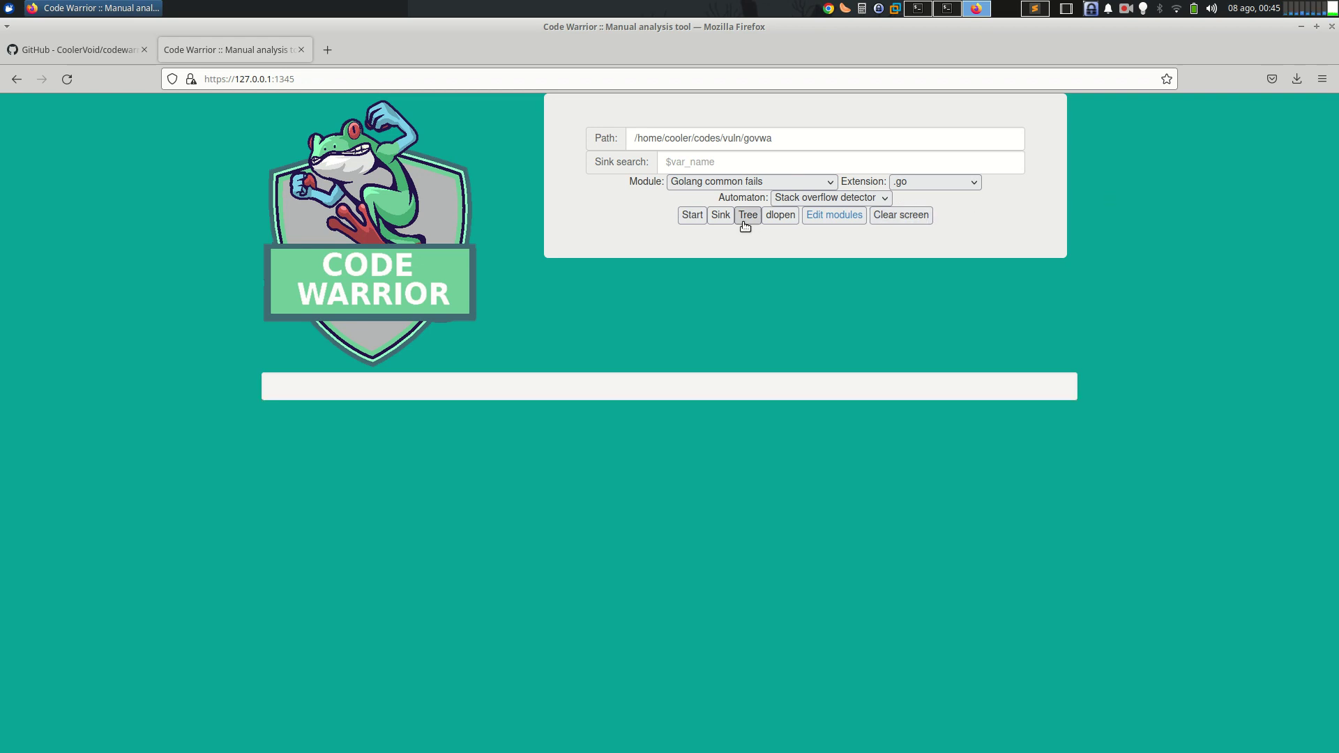
click(693, 217)
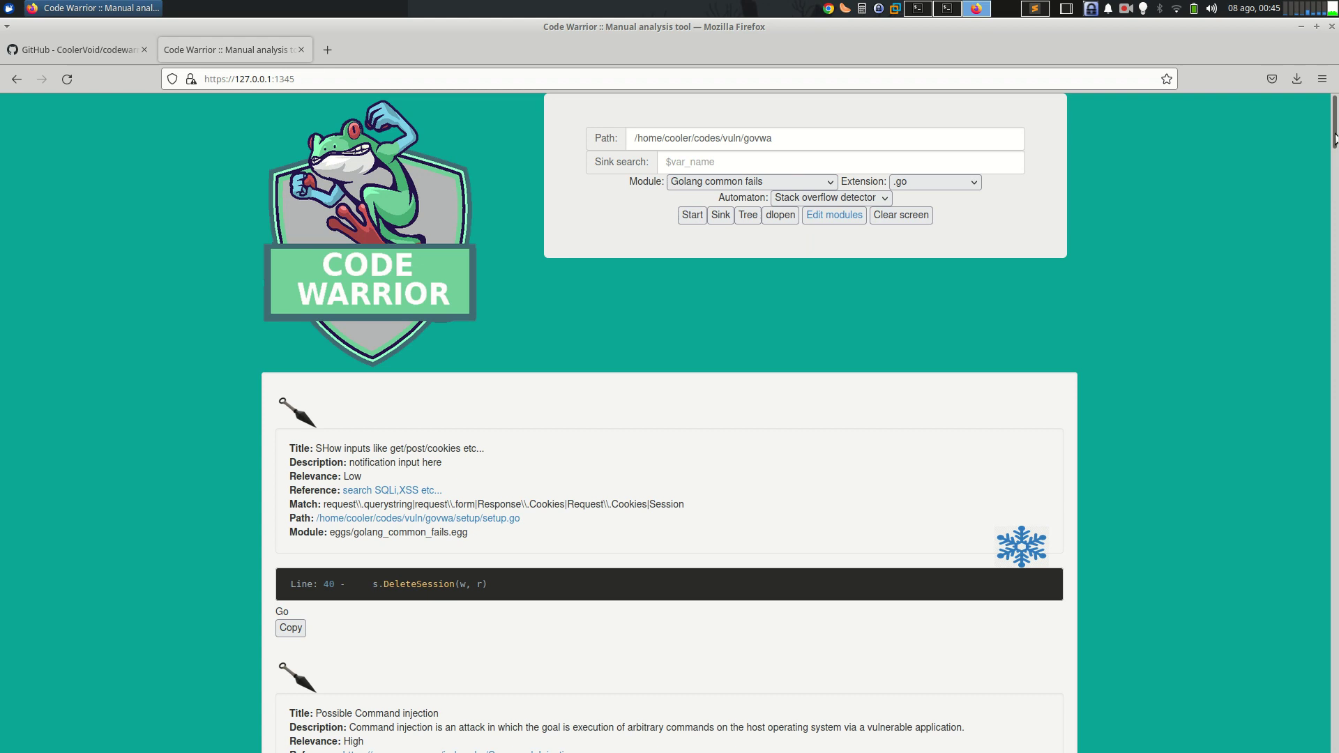
drag(1334, 137, 1332, 171)
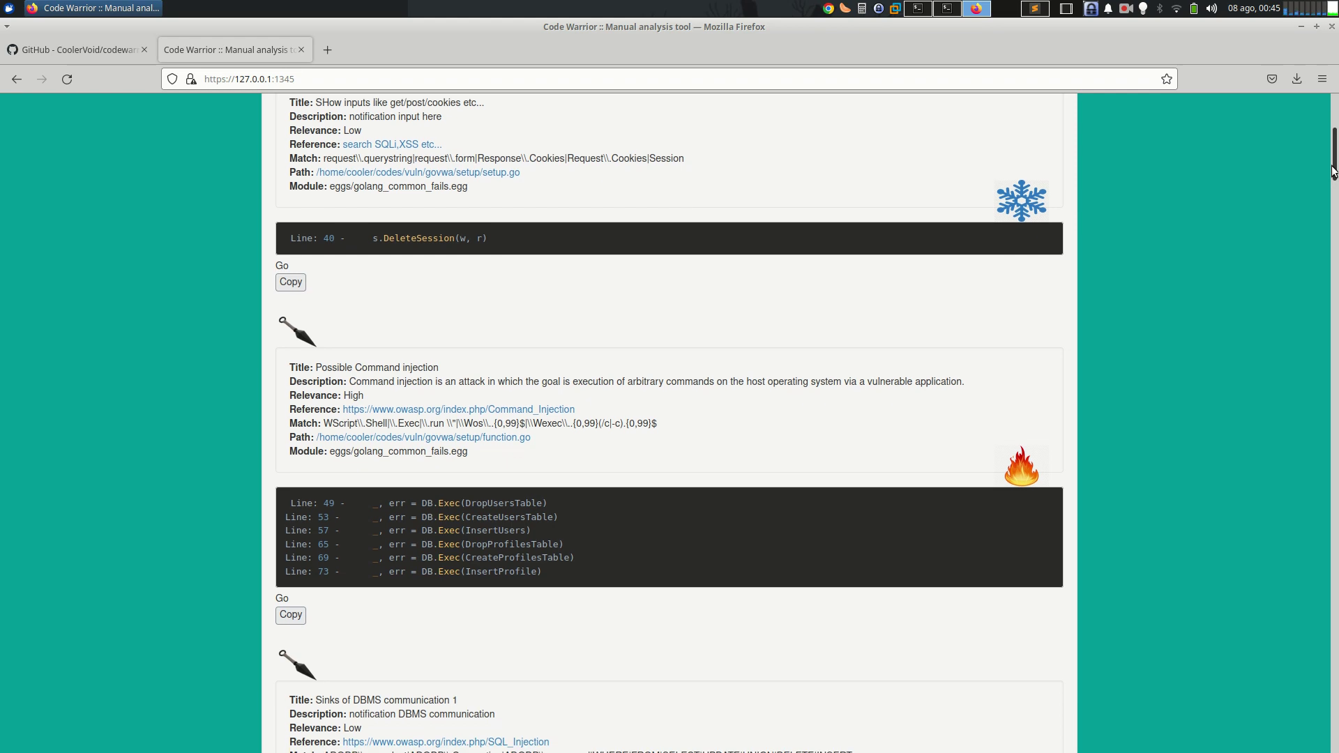
drag(1332, 171, 1333, 174)
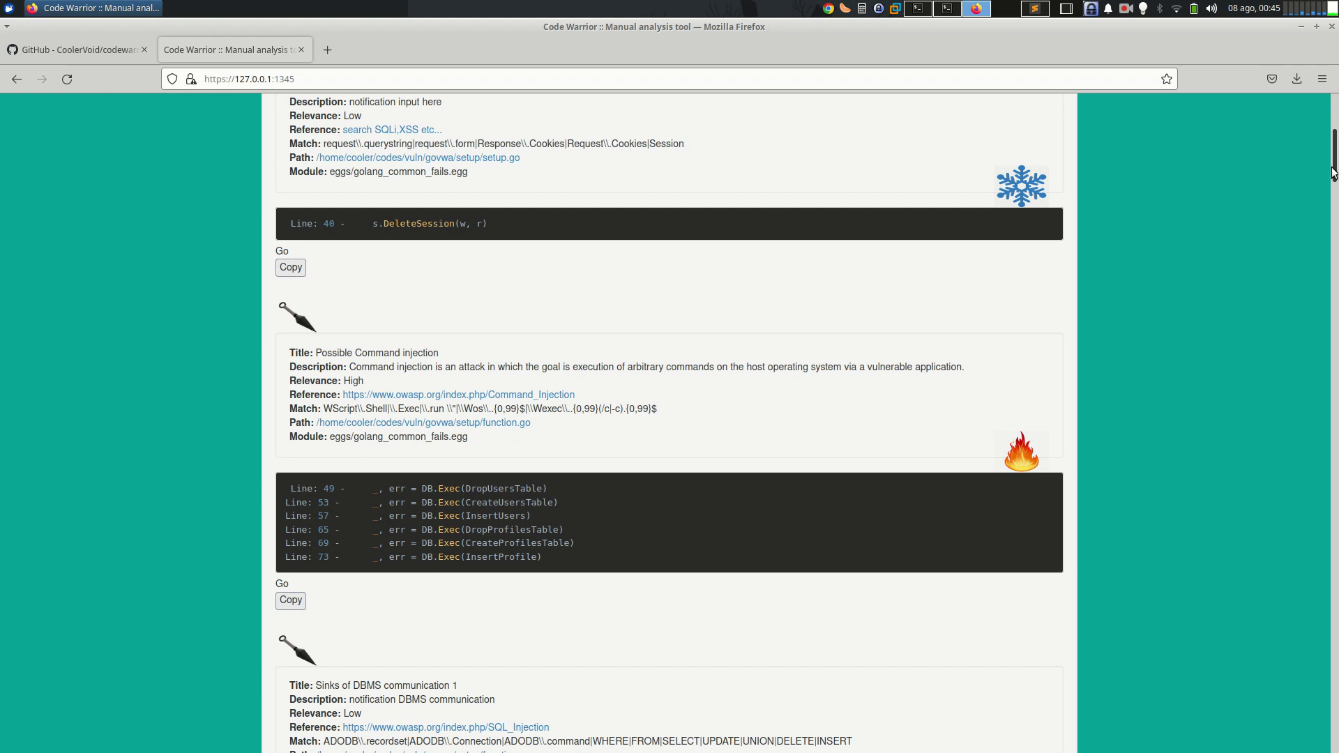
mouse_move(1333, 173)
mouse_down()
mouse_move(1324, 200)
mouse_move(1324, 188)
mouse_up()
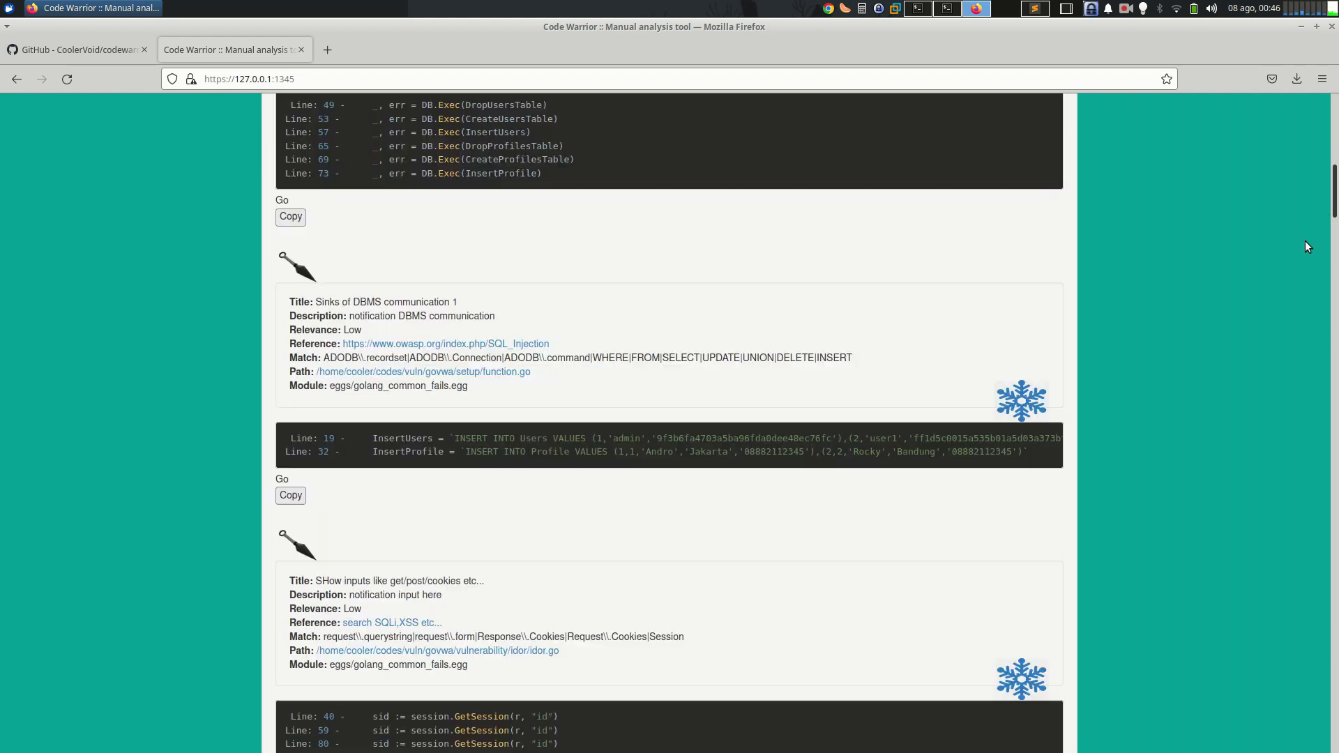
scroll(1307, 246, down, 10)
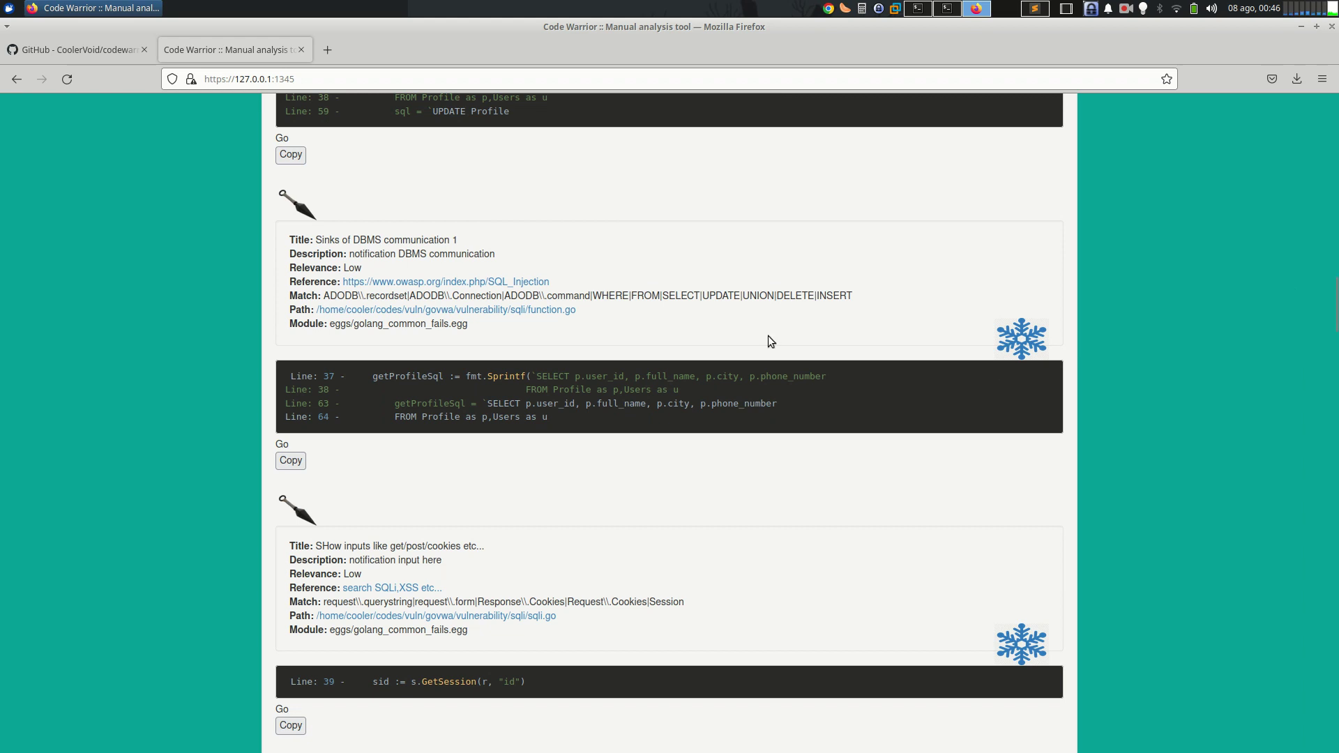
drag(317, 240, 521, 267)
click(608, 246)
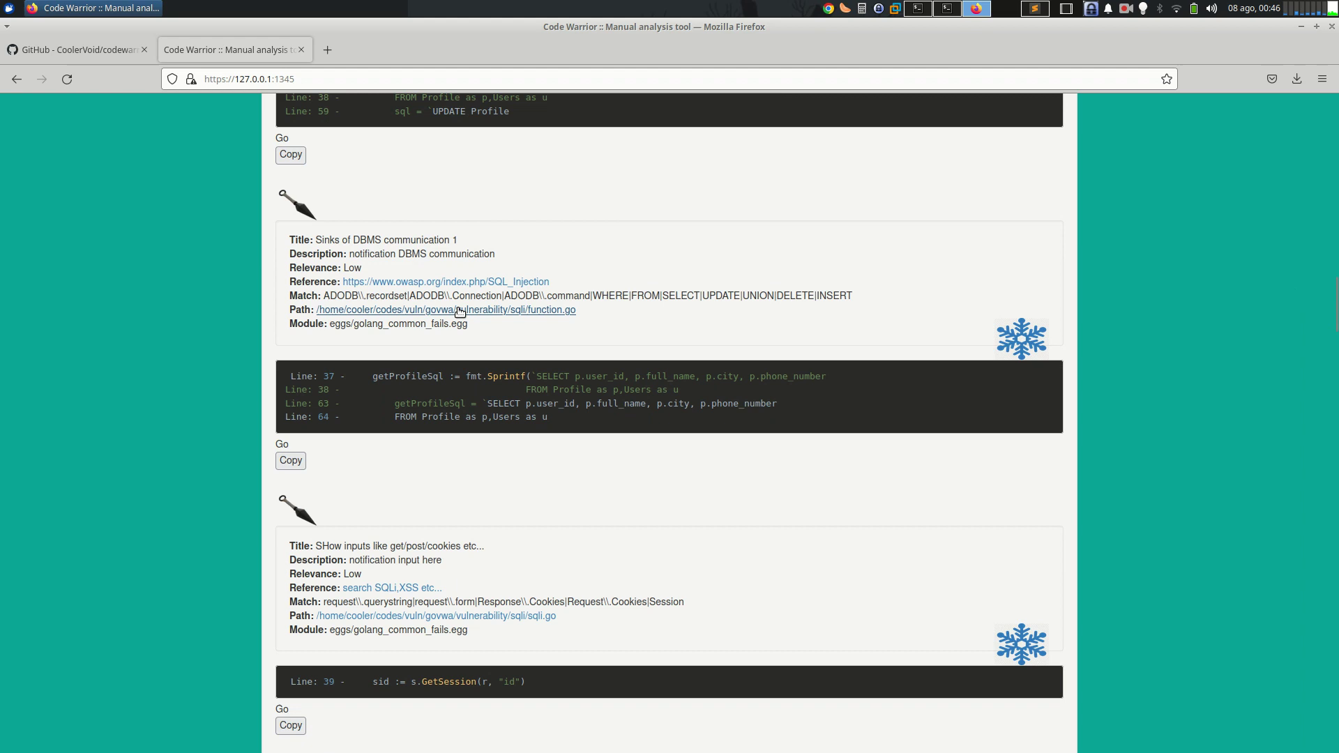
click(447, 311)
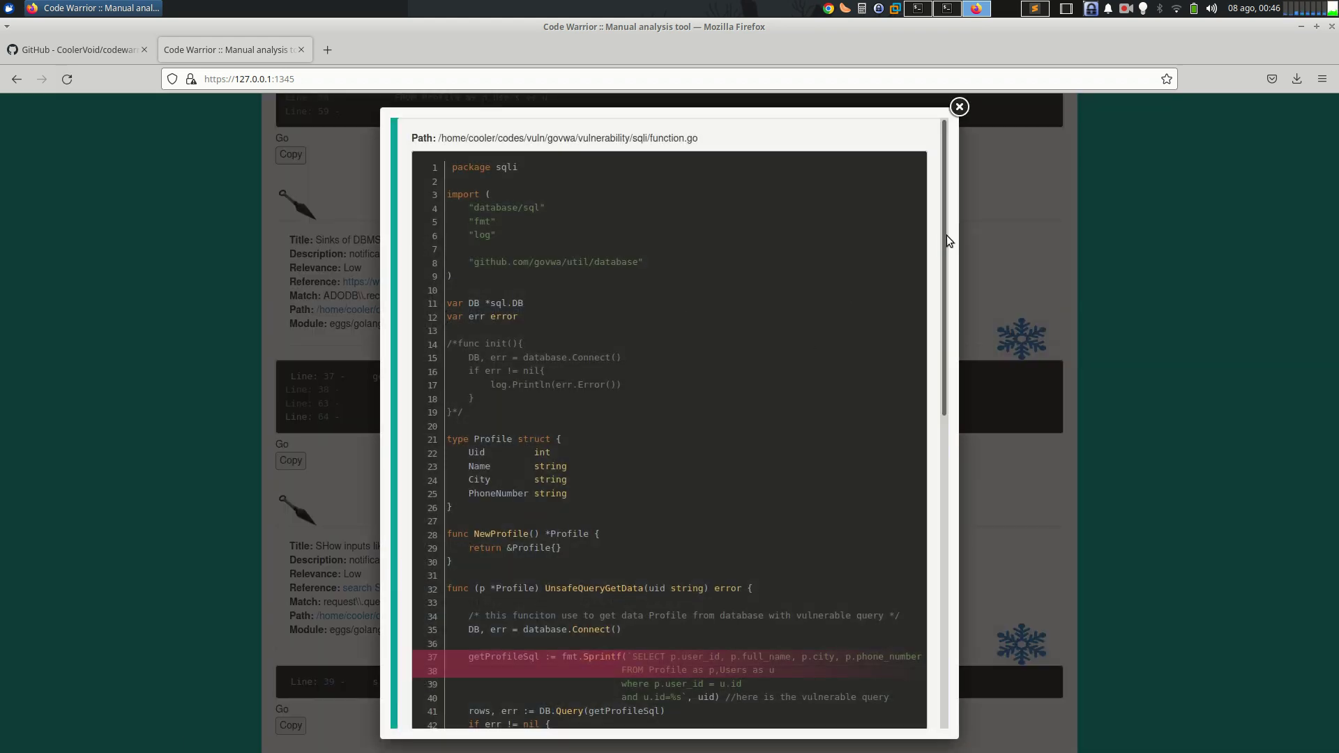
drag(947, 234, 919, 408)
scroll(918, 409, down, 2)
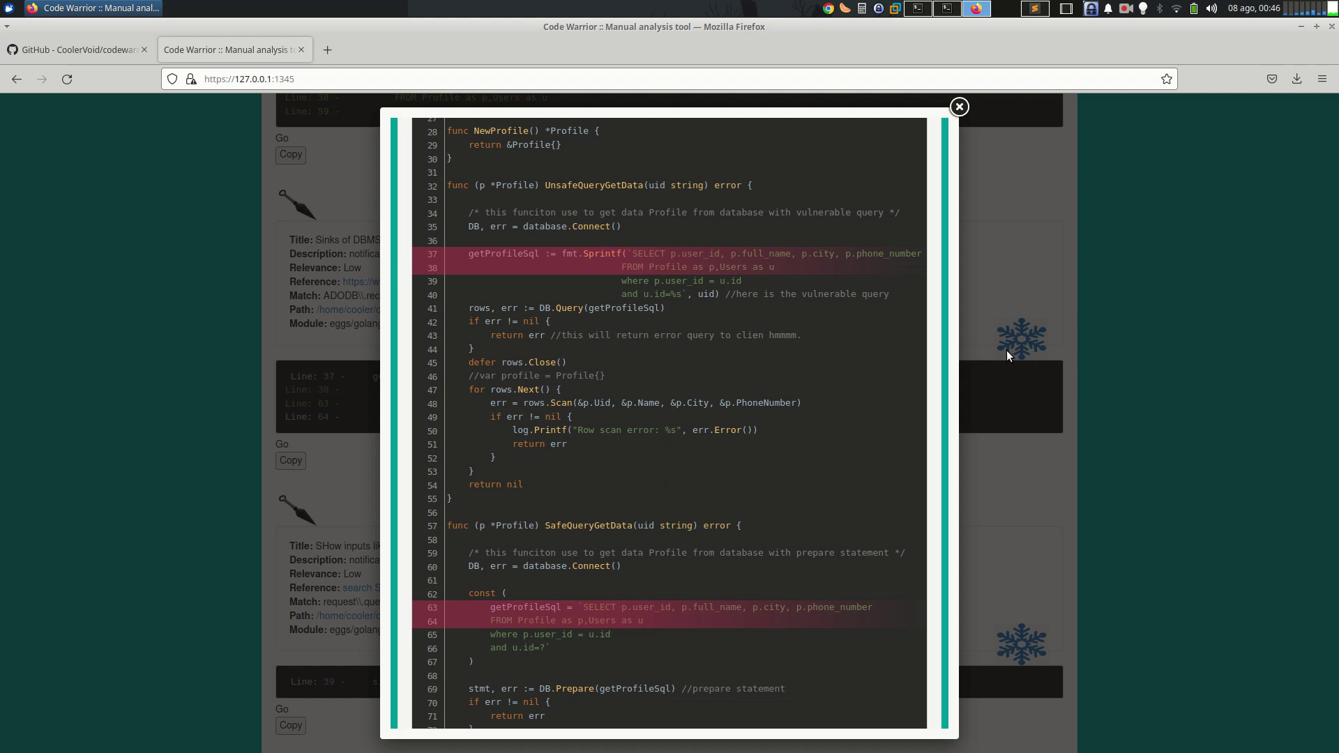
click(1006, 350)
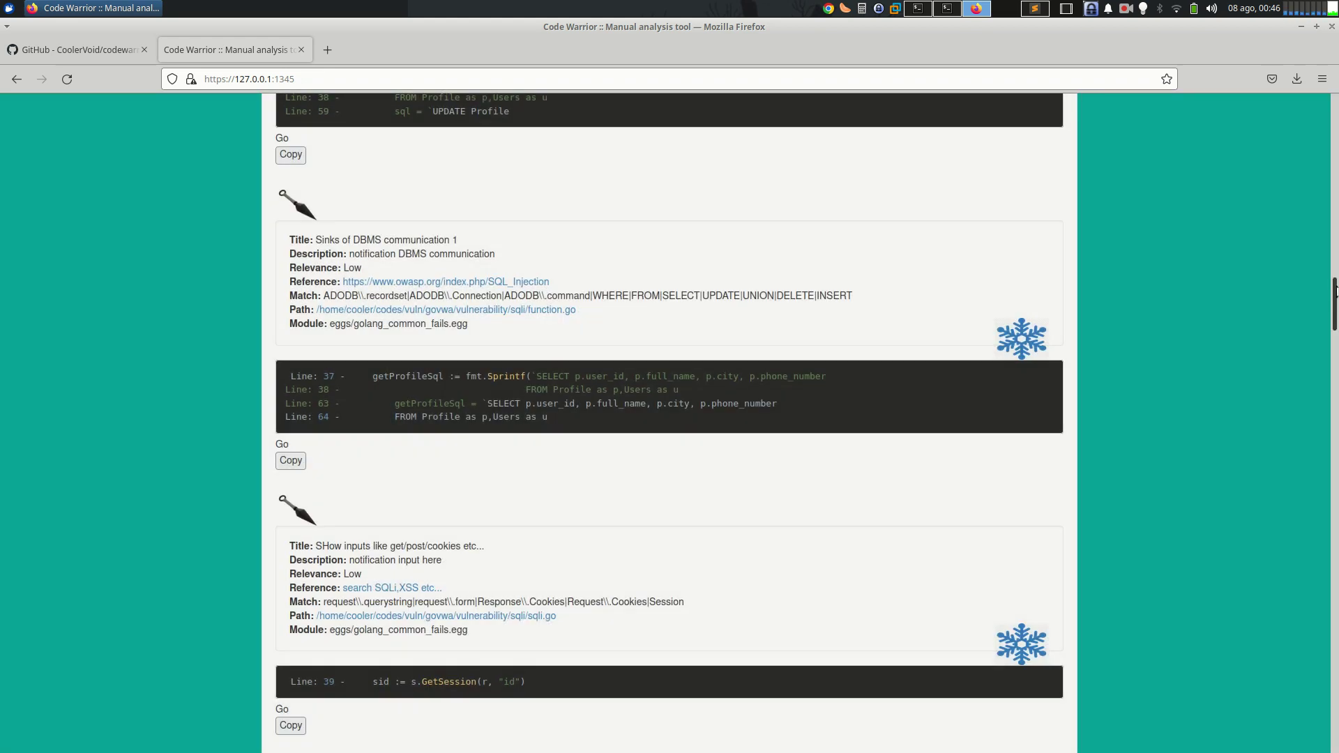
From the page top, load the Golang common fails module in the rule editor, then close it
drag(1334, 290, 1333, 105)
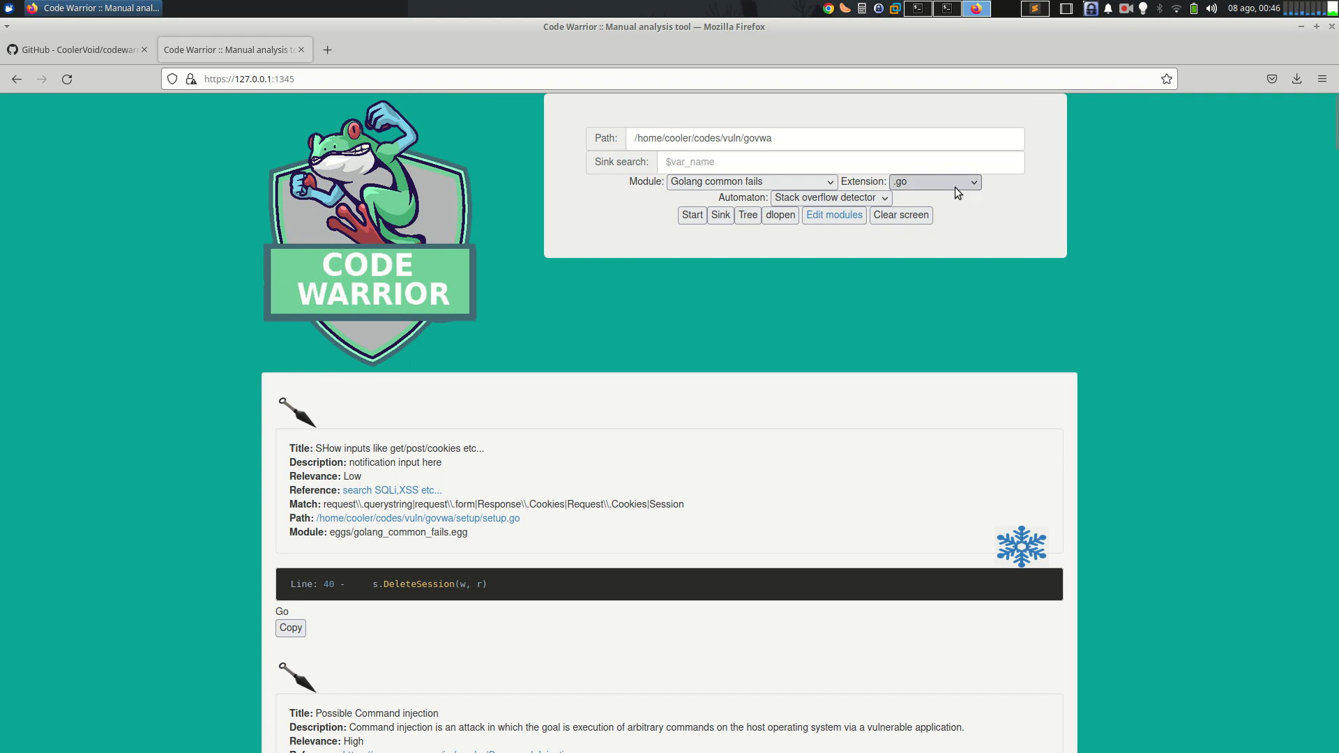
click(846, 219)
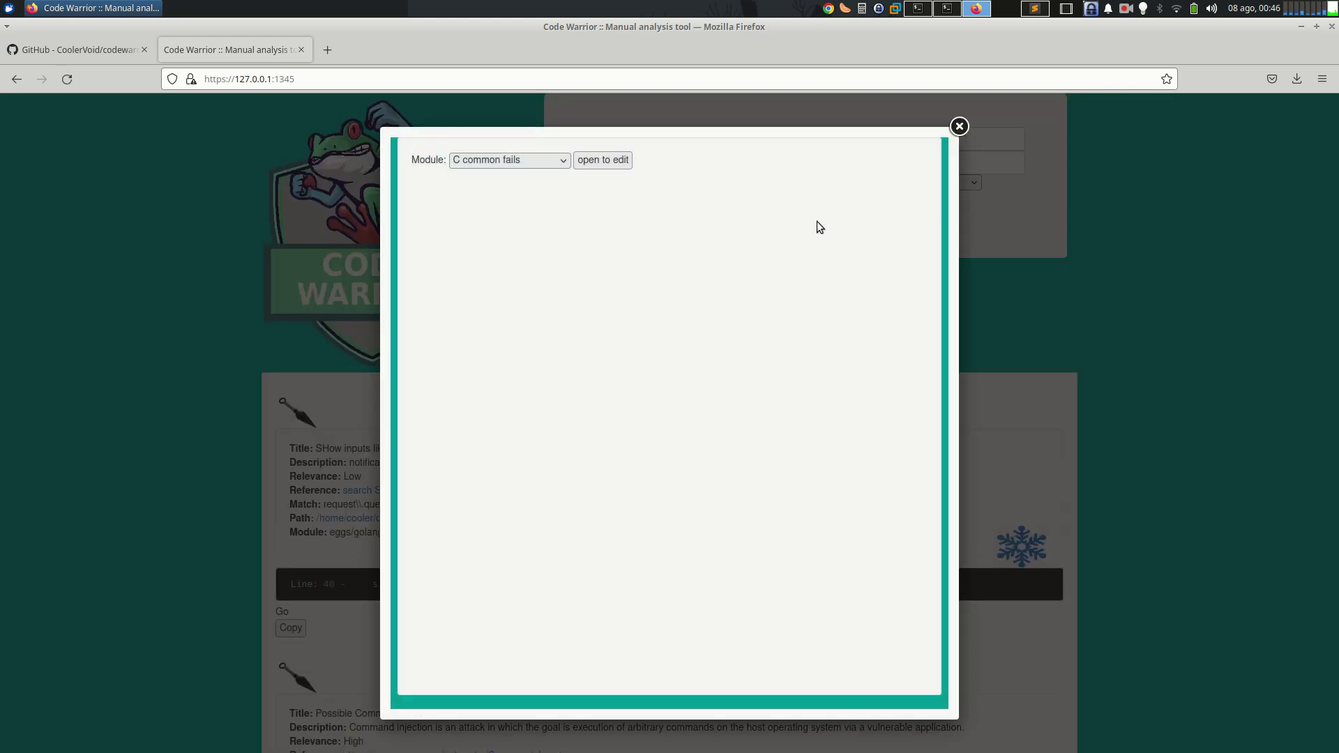
click(533, 161)
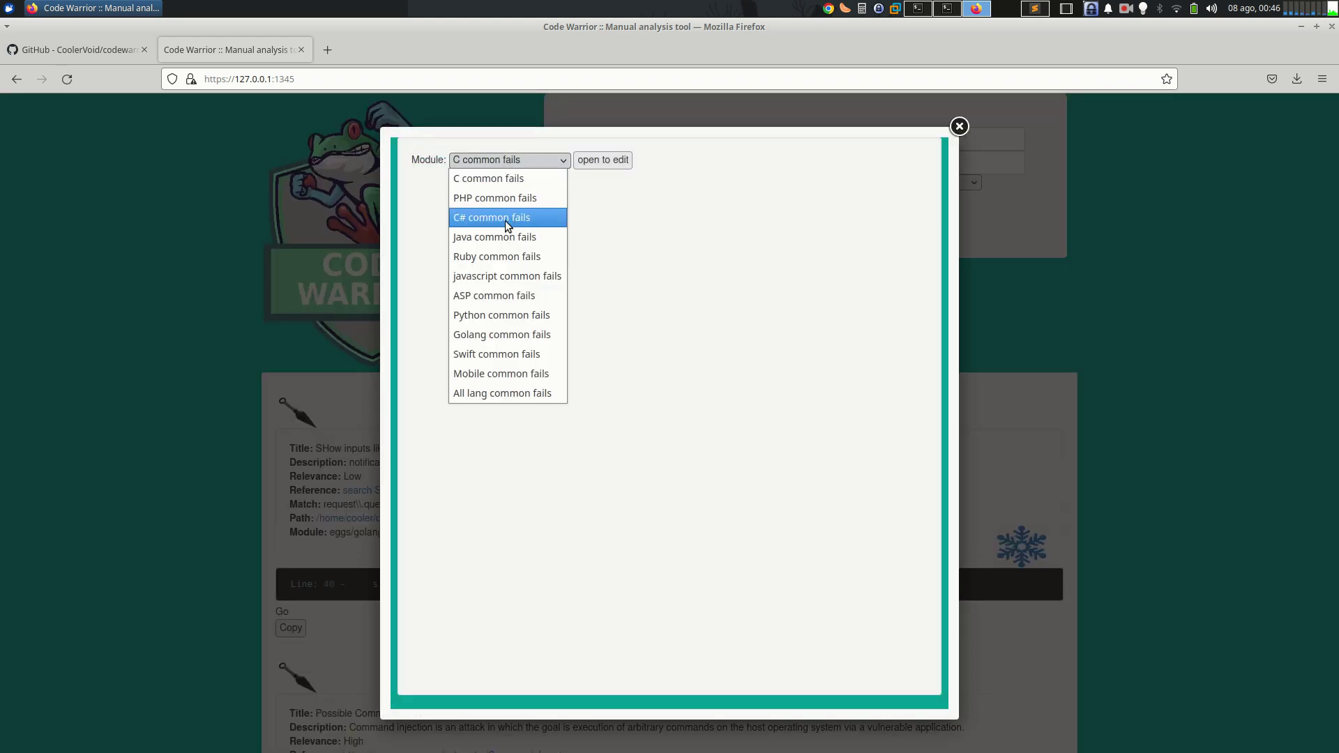
click(494, 335)
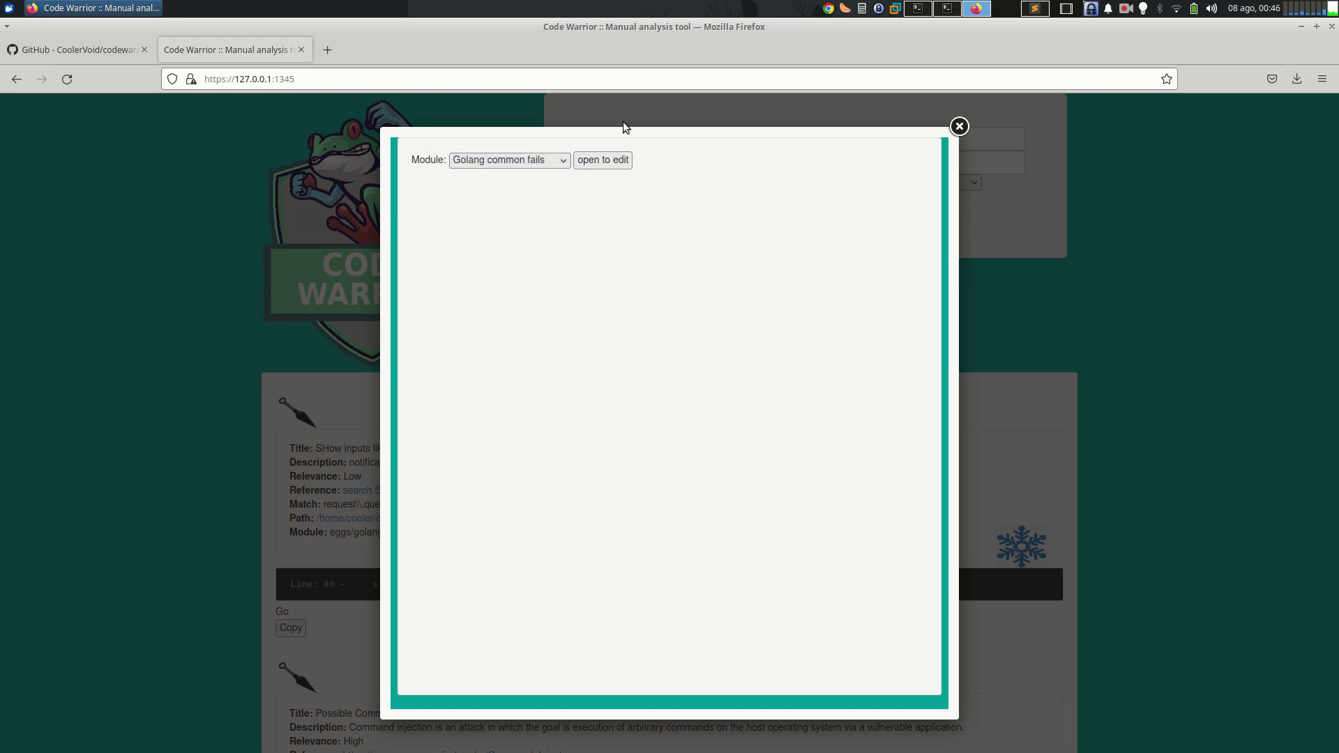
click(606, 162)
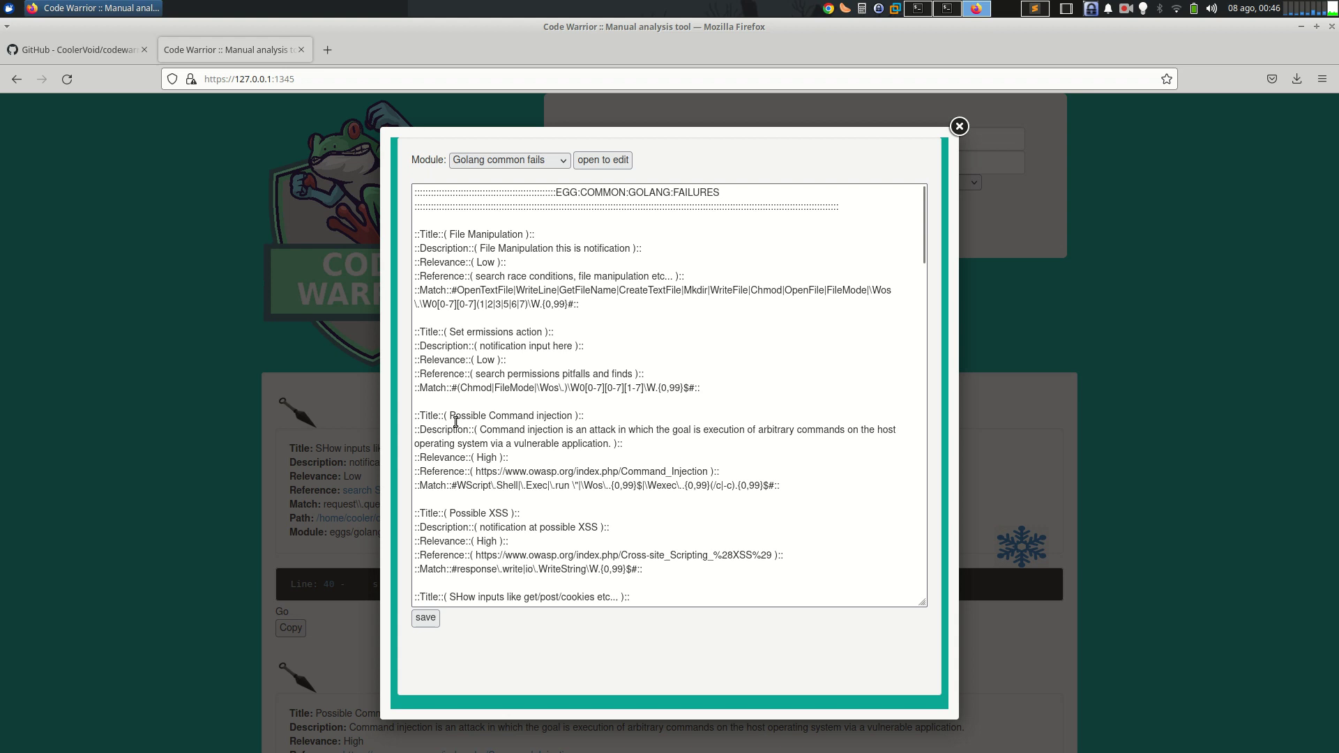
click(960, 127)
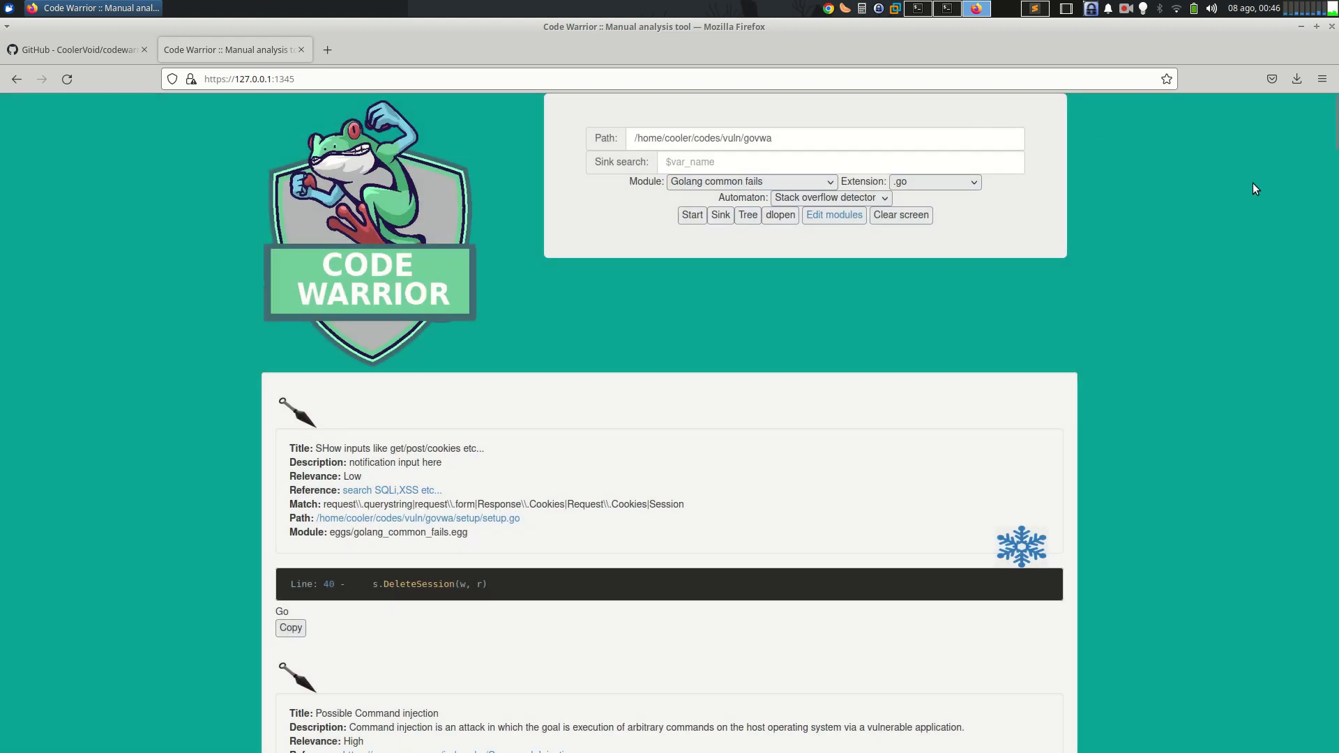
Scroll past the idor, sqli and user.go entries to the session.go communication sockets finding
mouse_move(1334, 116)
mouse_down()
mouse_move(1328, 144)
mouse_move(1328, 129)
mouse_up()
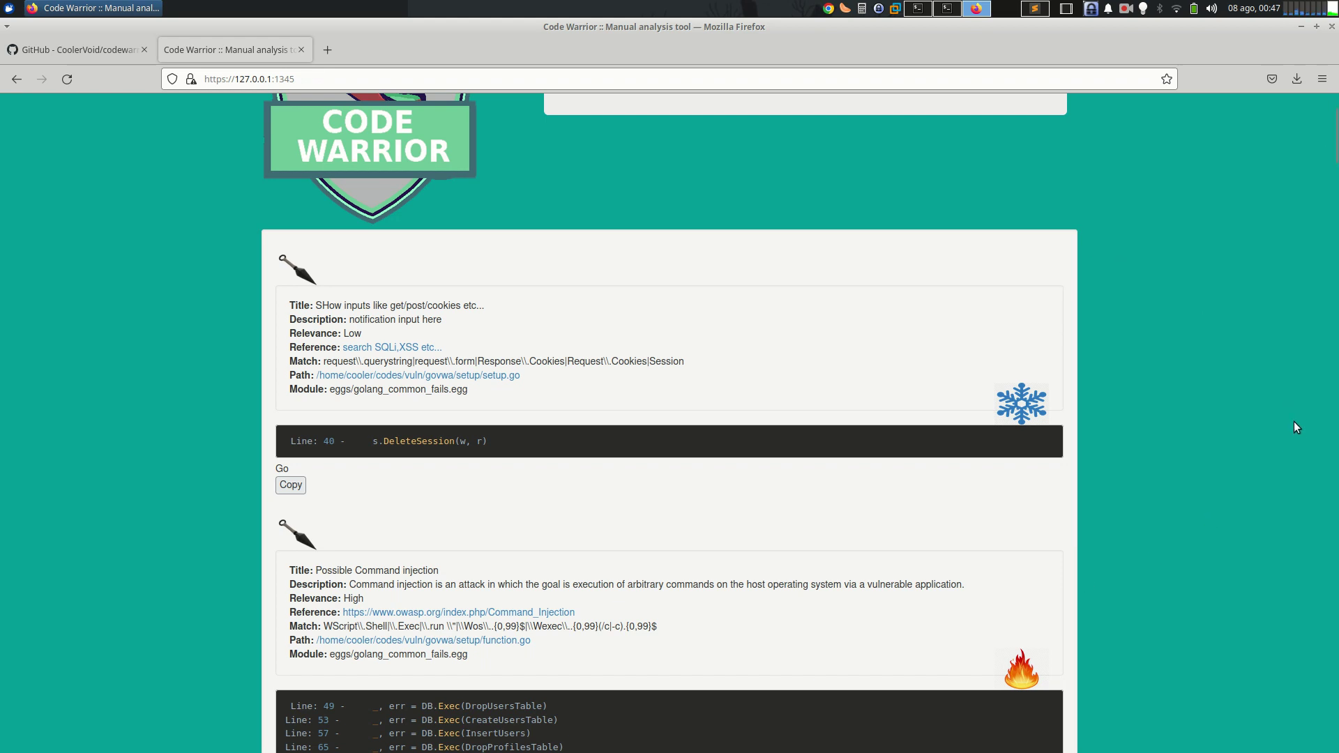
scroll(699, 352, down, 5)
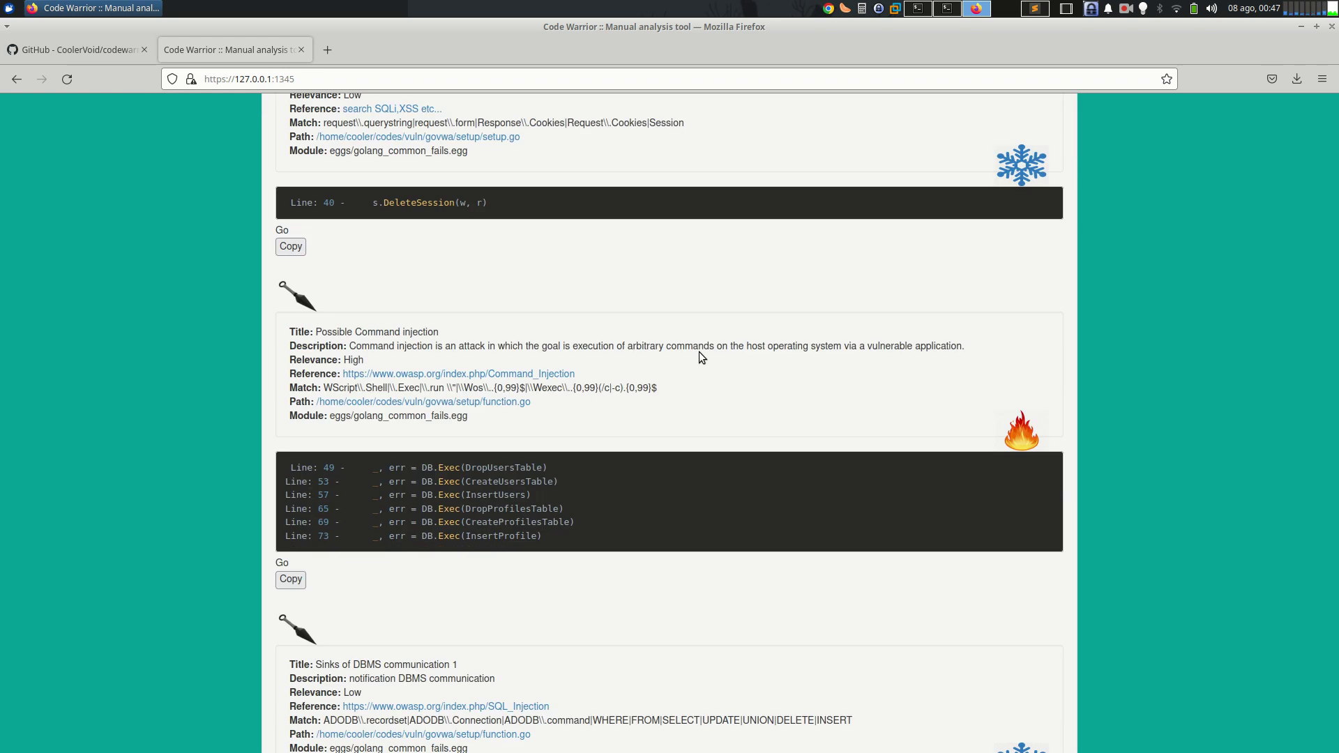
scroll(672, 374, down, 10)
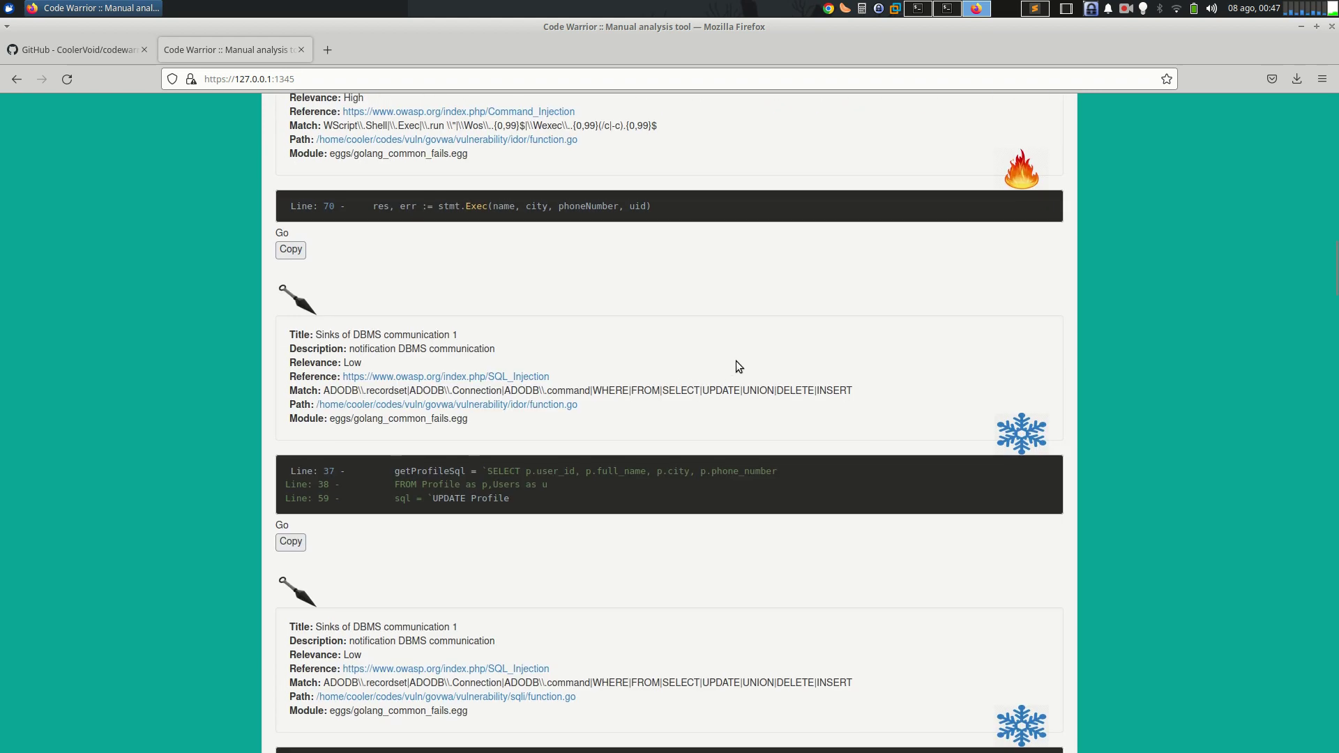
scroll(735, 362, down, 15)
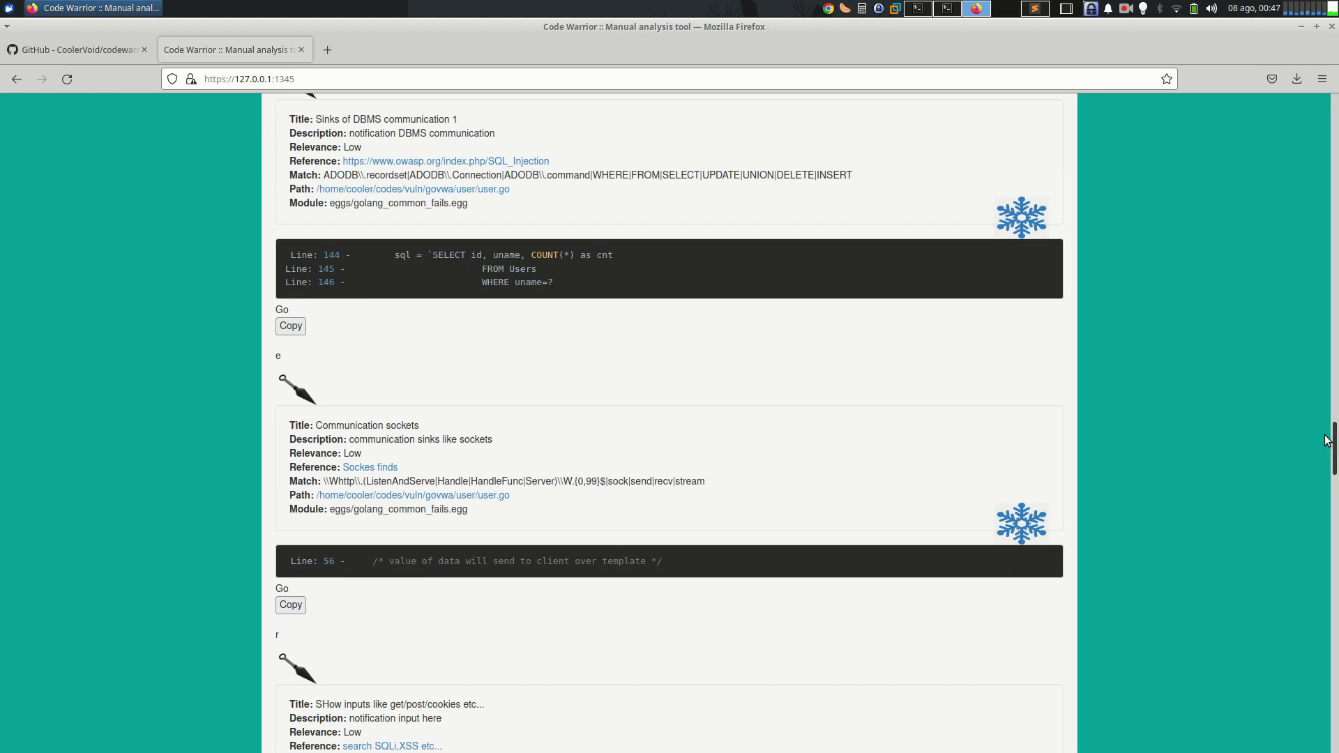
drag(1327, 440, 1306, 493)
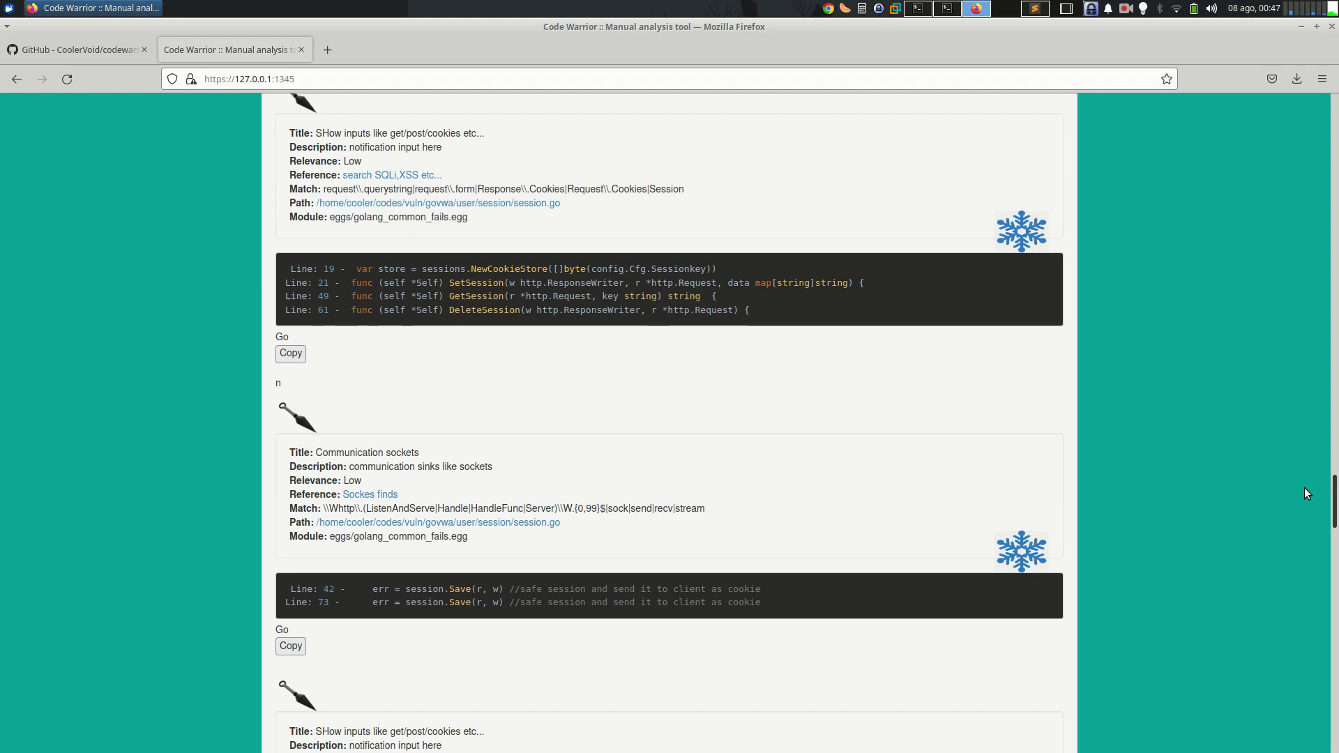